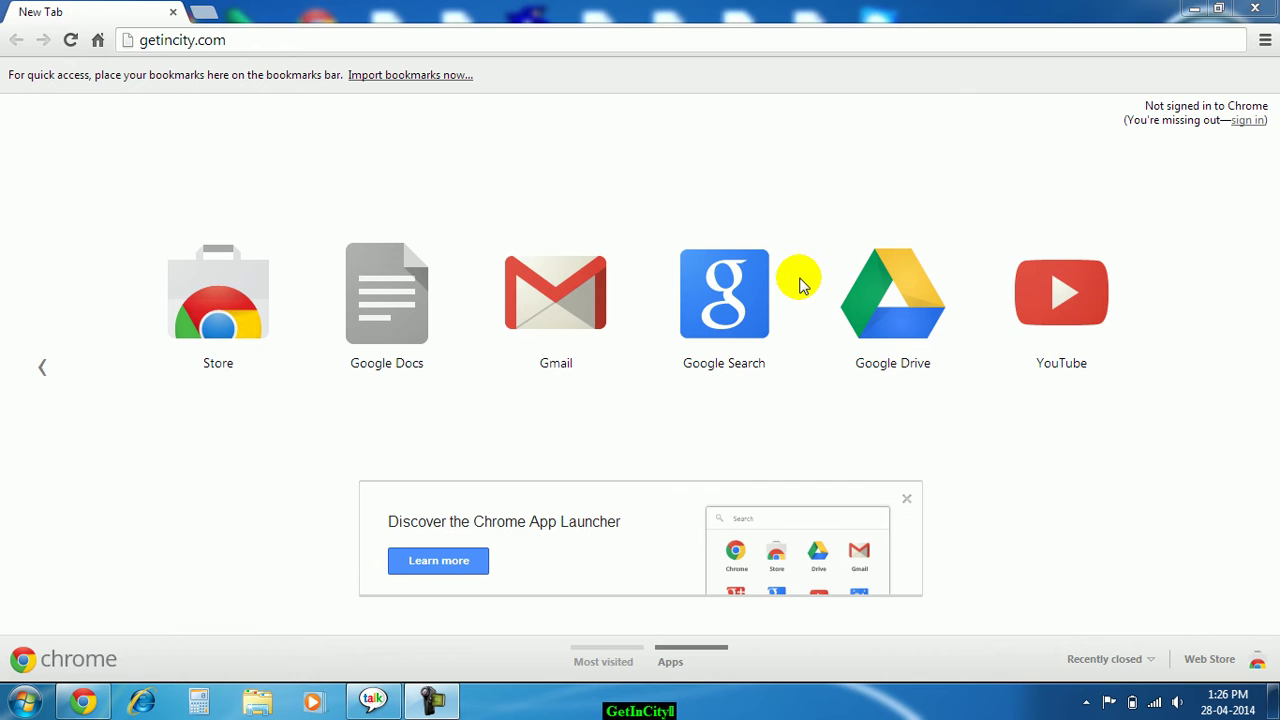
Replace the getincity.com address in the address bar with google.com
{"action": "left_click", "coordinate": [429, 44]}
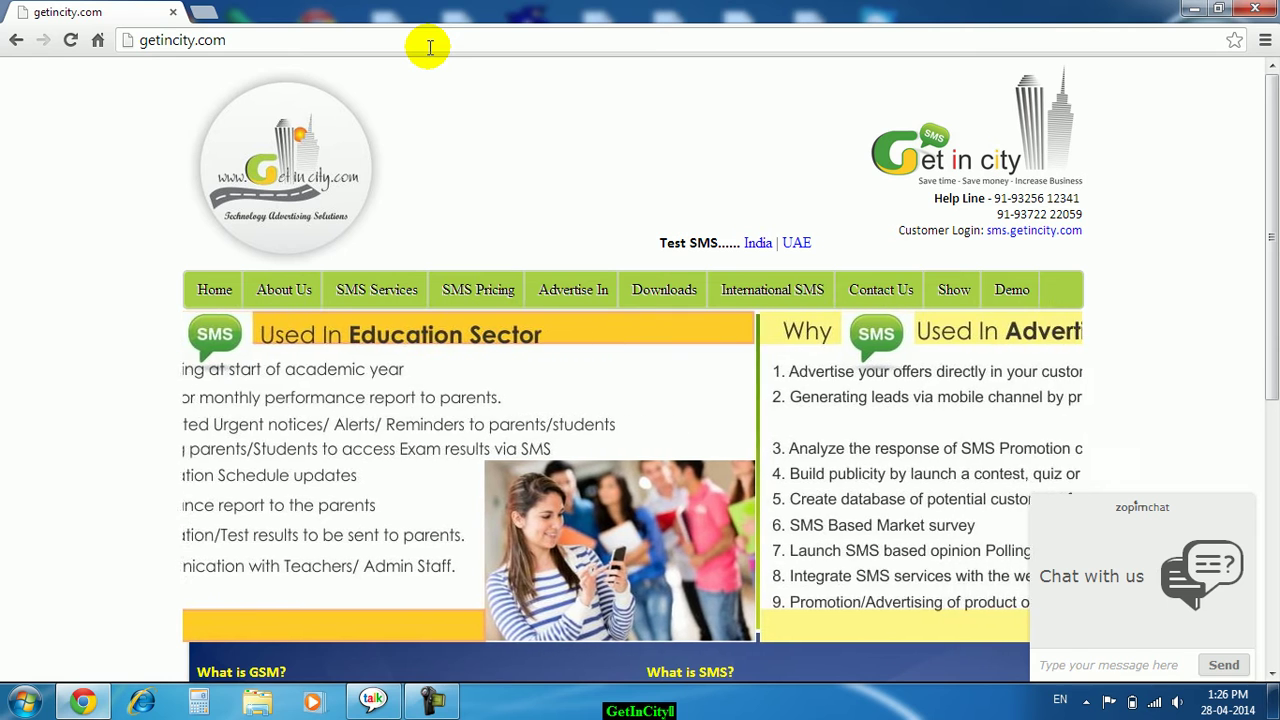
{"action": "left_click", "coordinate": [273, 41]}
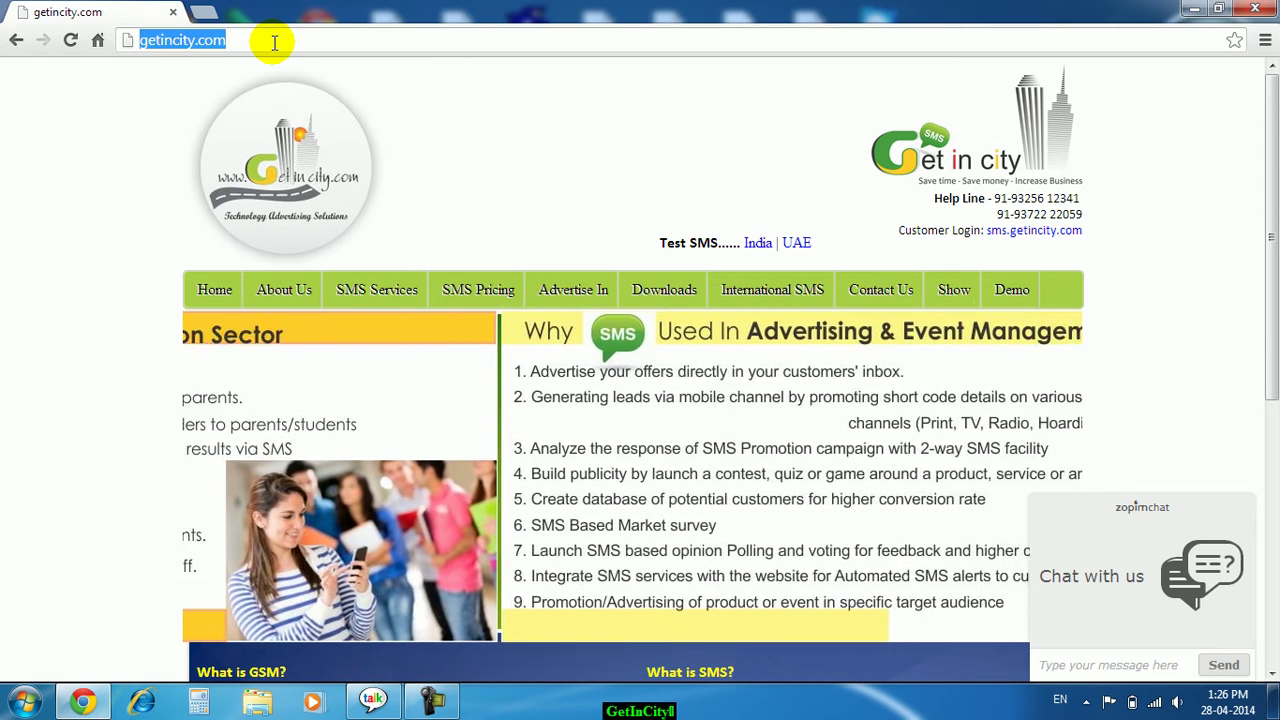
{"action": "type", "text": "get"}
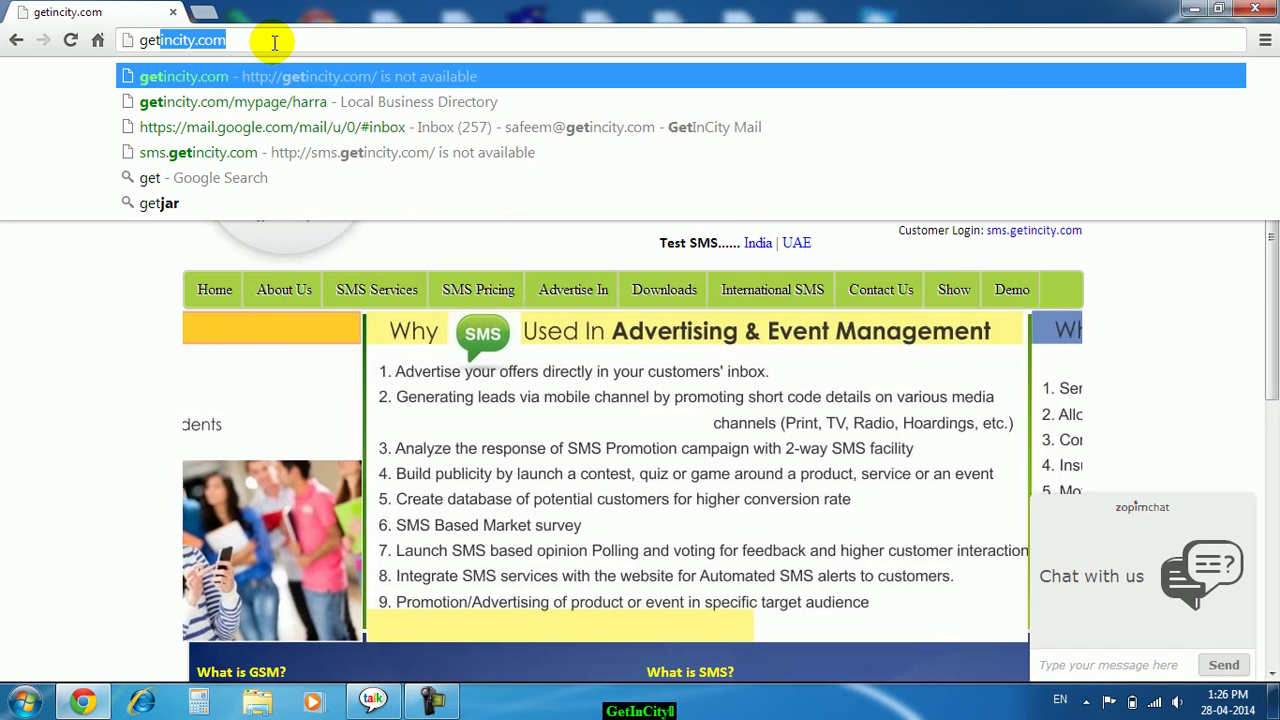
{"action": "key", "text": "BackSpace"}
{"action": "key", "text": "BackSpace"}
{"action": "key", "text": "BackSpace"}
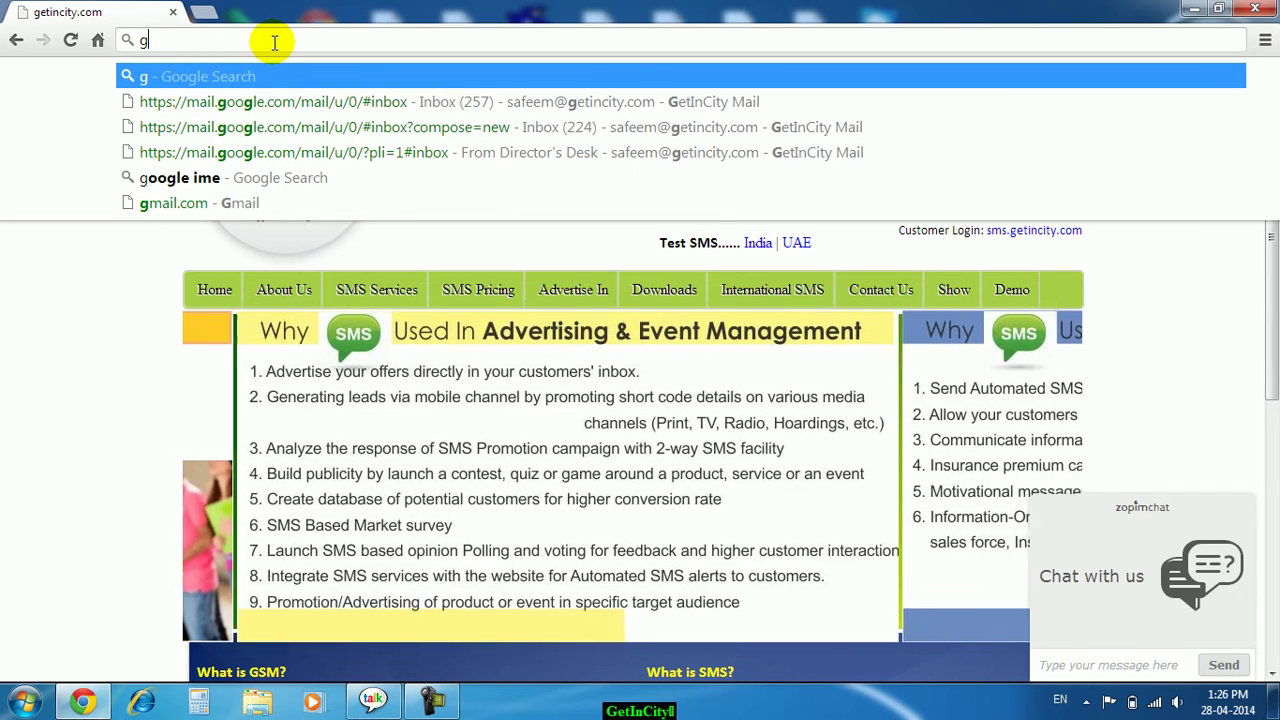
{"action": "type", "text": "oogle.com"}
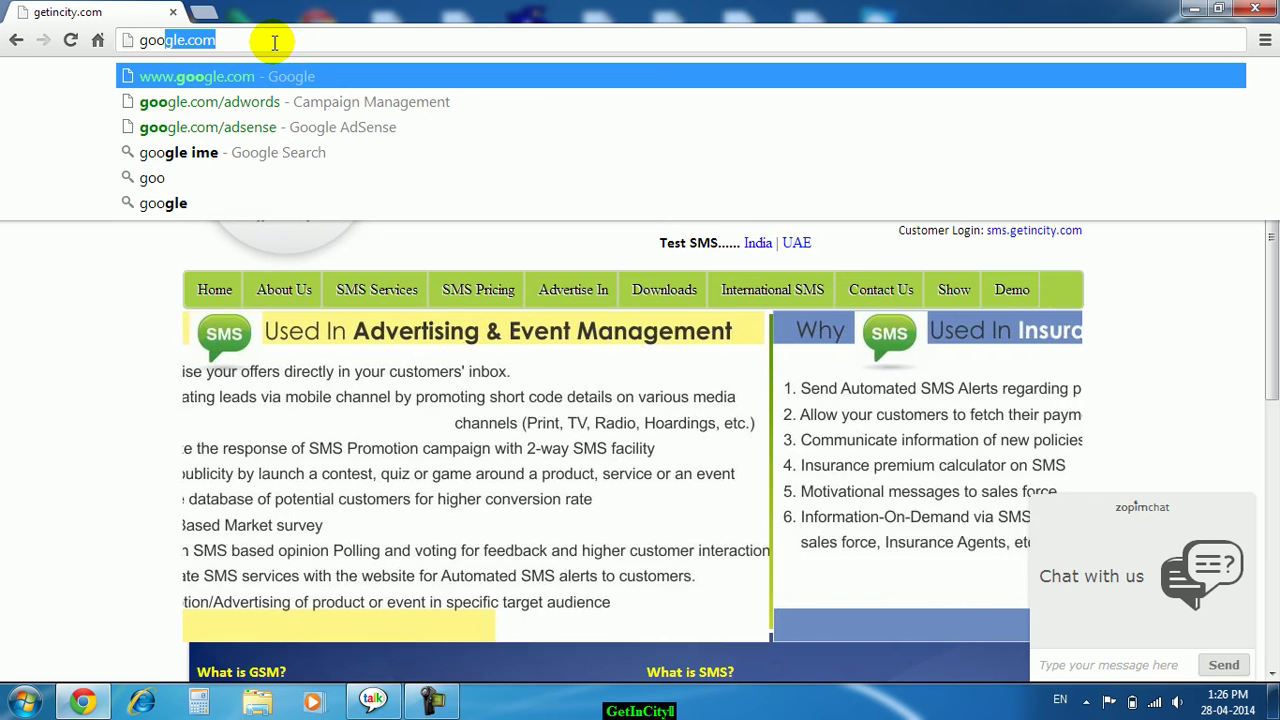
{"action": "key", "text": "End"}
{"action": "type", "text": "/inpu"}
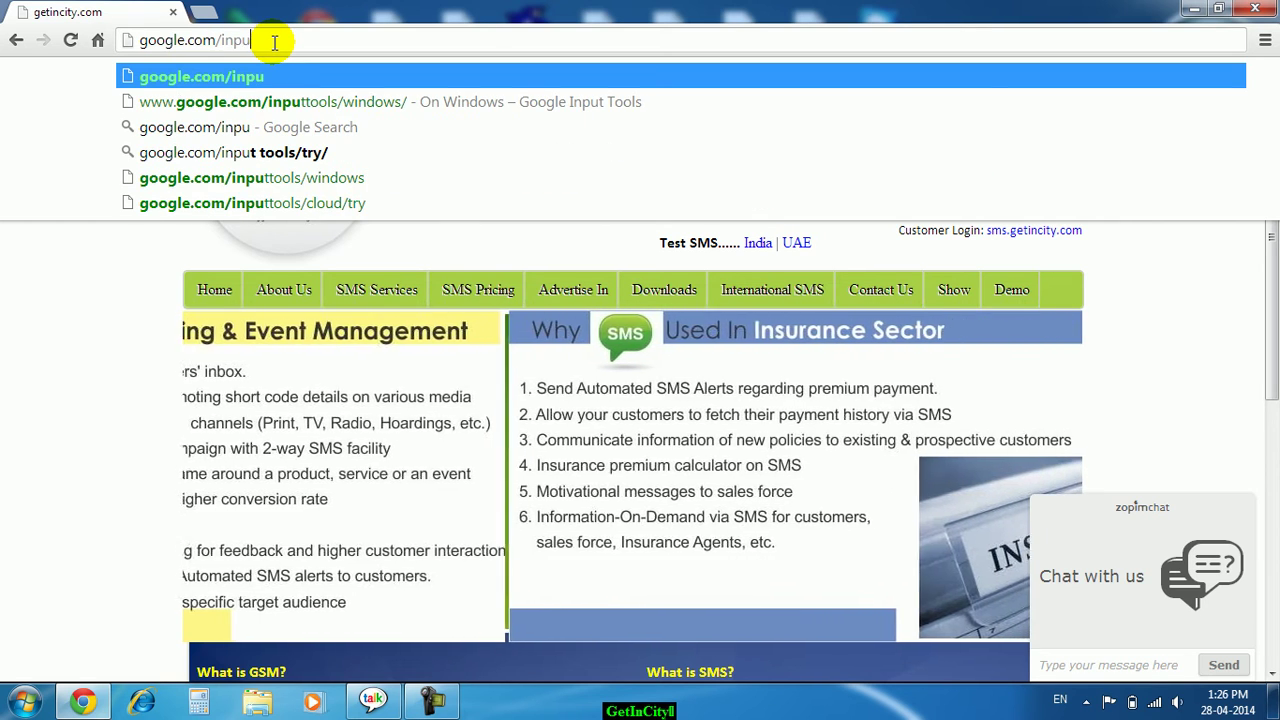
{"action": "key", "text": "BackSpace"}
{"action": "key", "text": "BackSpace"}
{"action": "key", "text": "BackSpace"}
{"action": "key", "text": "BackSpace"}
{"action": "key", "text": "BackSpace"}
{"action": "key", "text": "BackSpace"}
{"action": "key", "text": "BackSpace"}
{"action": "key", "text": "BackSpace"}
{"action": "key", "text": "BackSpace"}
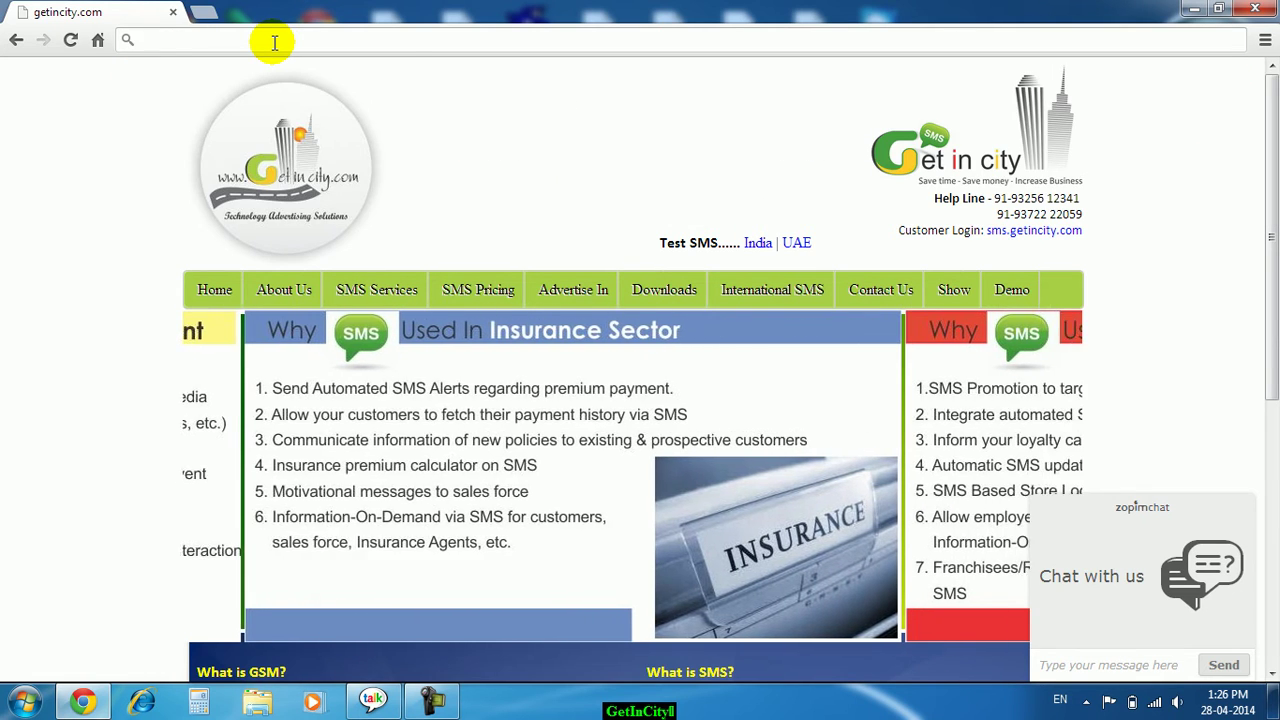
Search Google for 'google ime' and open the 'On Windows – Google Input Tools' result
{"action": "type", "text": "goog"}
{"action": "key", "text": "Return"}
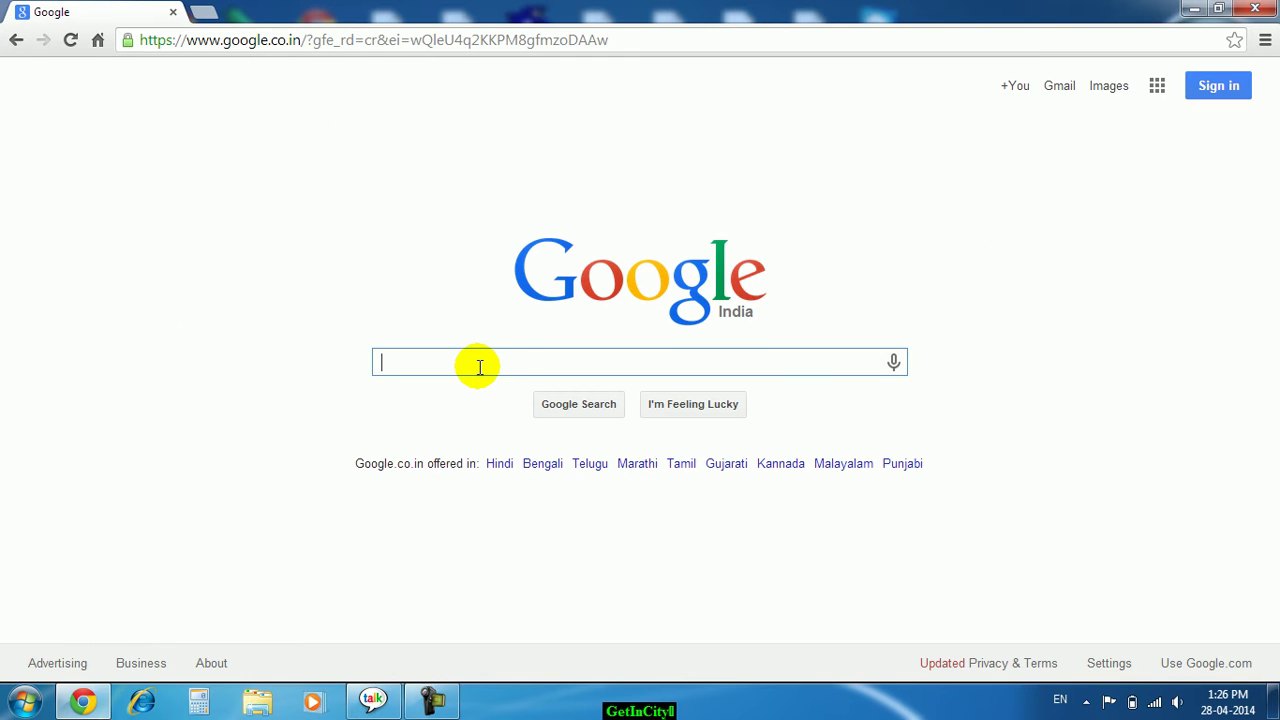
{"action": "type", "text": "goo"}
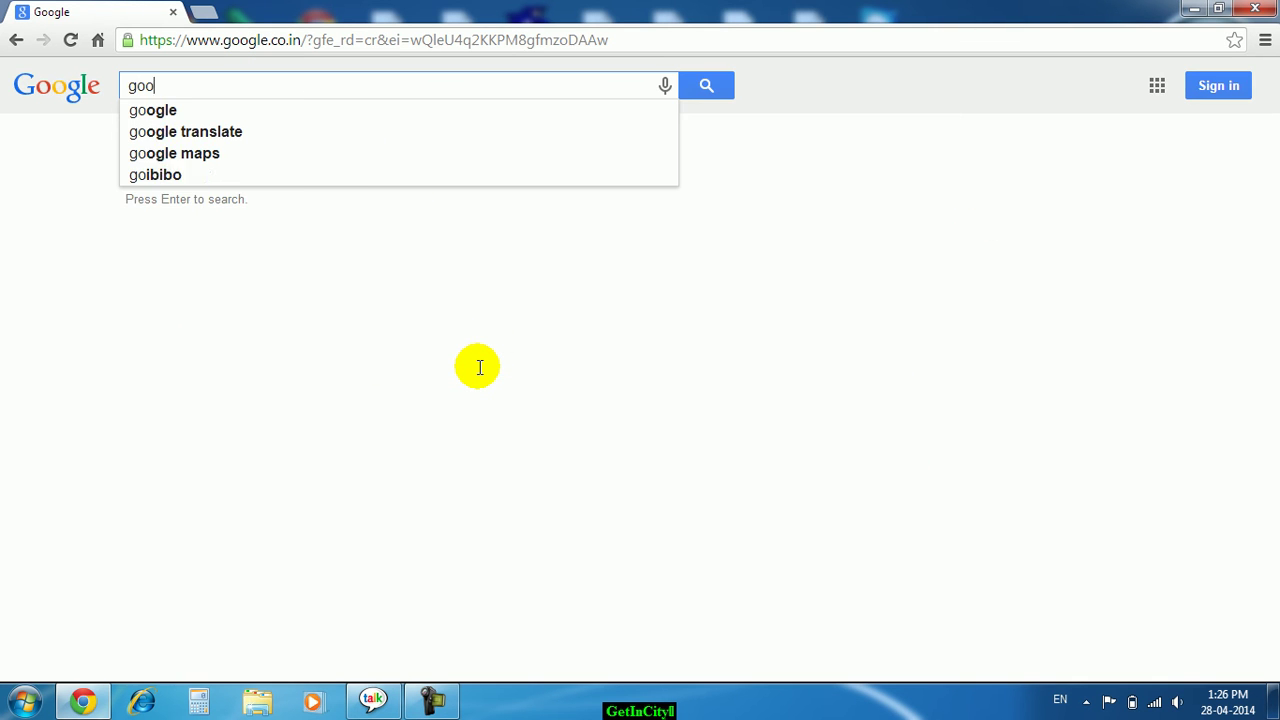
{"action": "type", "text": "gle ime"}
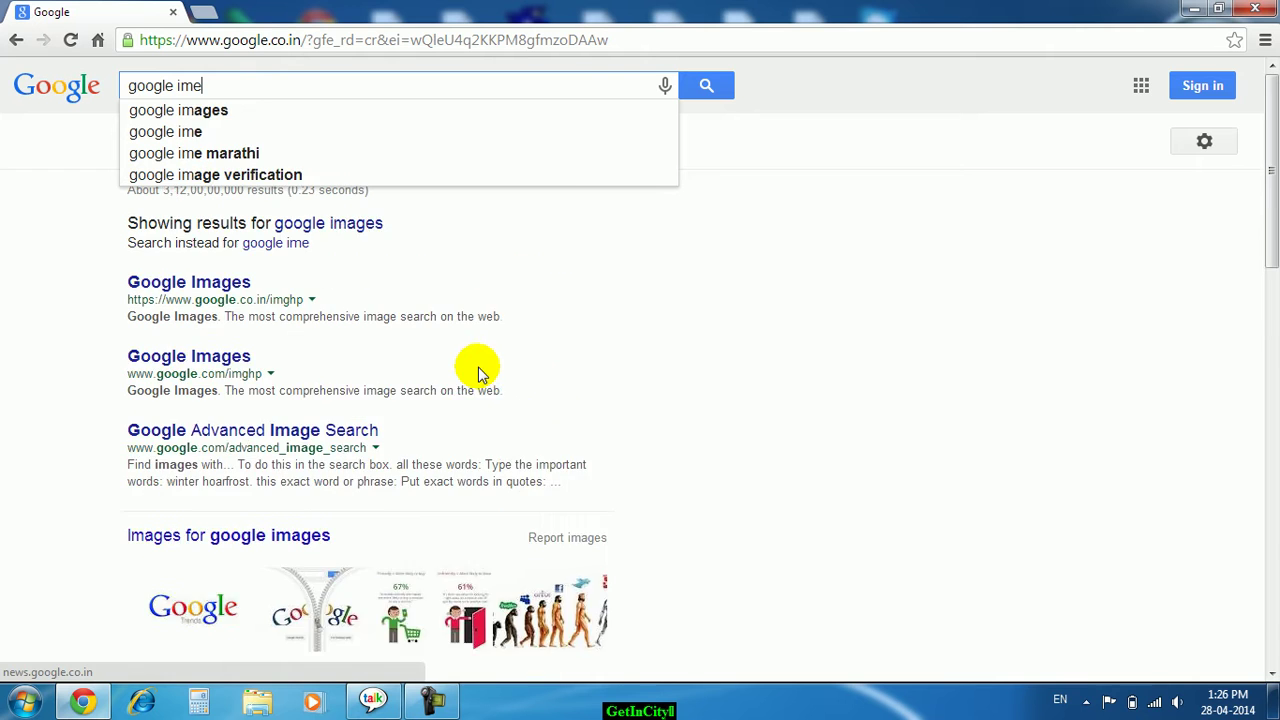
{"action": "key", "text": "Return"}
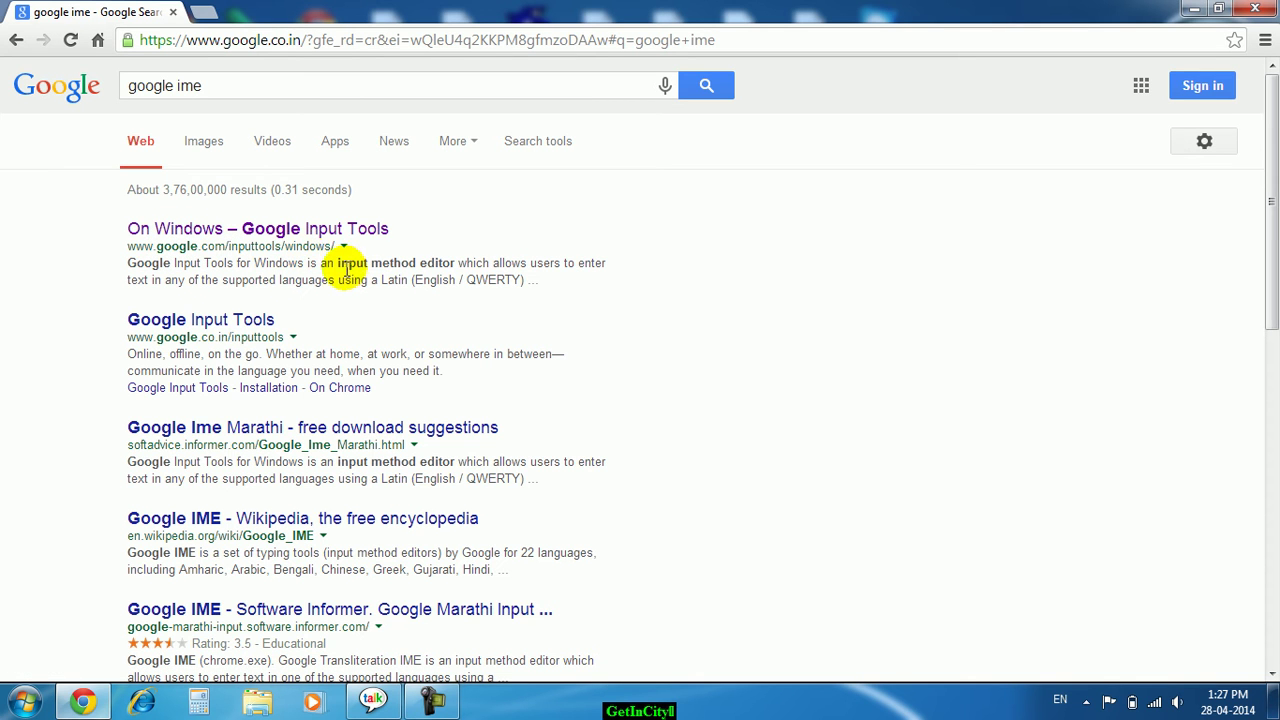
{"action": "left_click", "coordinate": [325, 235]}
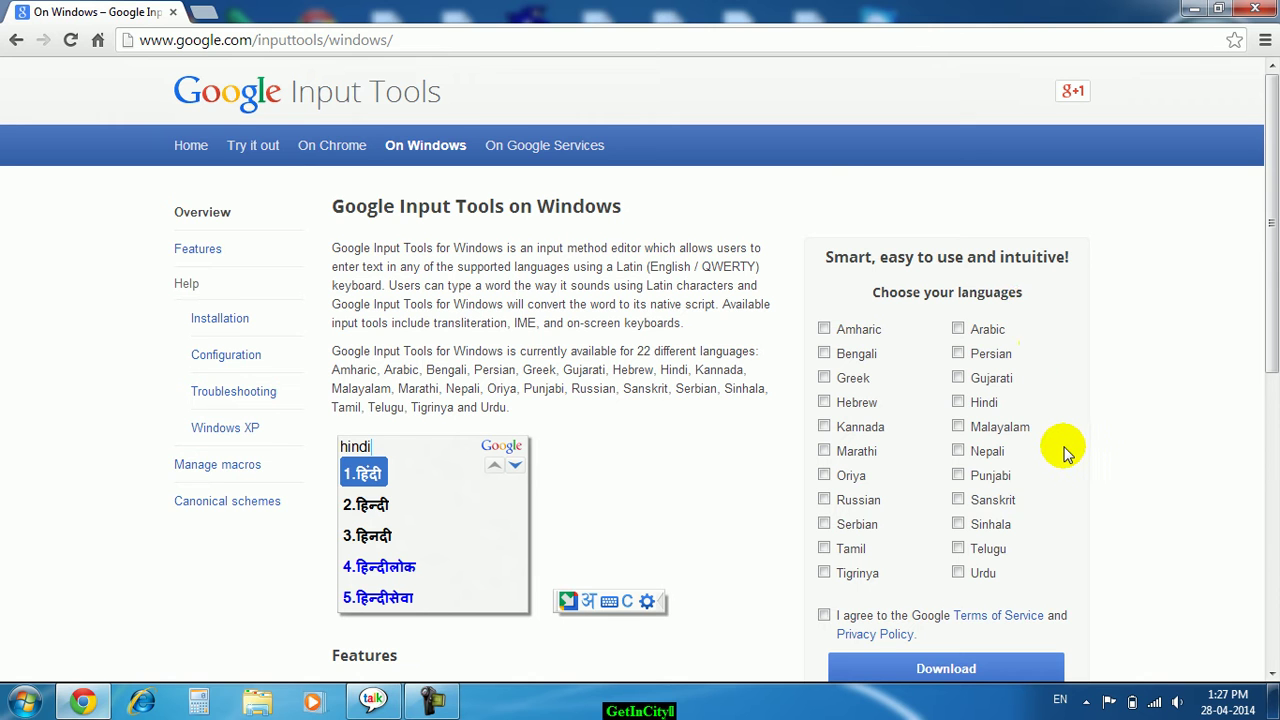
Choose Bengali, agree to the terms, download InputToolsSetup and launch it
{"action": "scroll", "coordinate": [1066, 454], "scroll_direction": "down", "scroll_amount": 2}
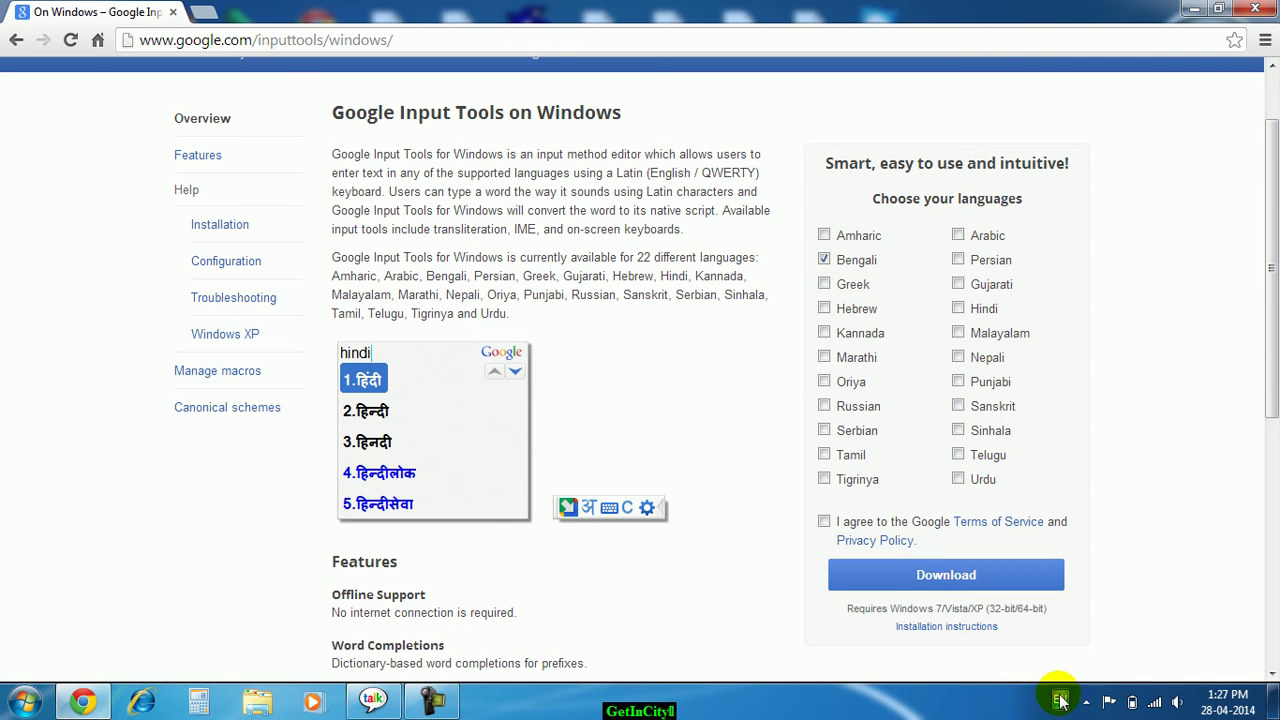
{"action": "left_click", "coordinate": [1061, 701]}
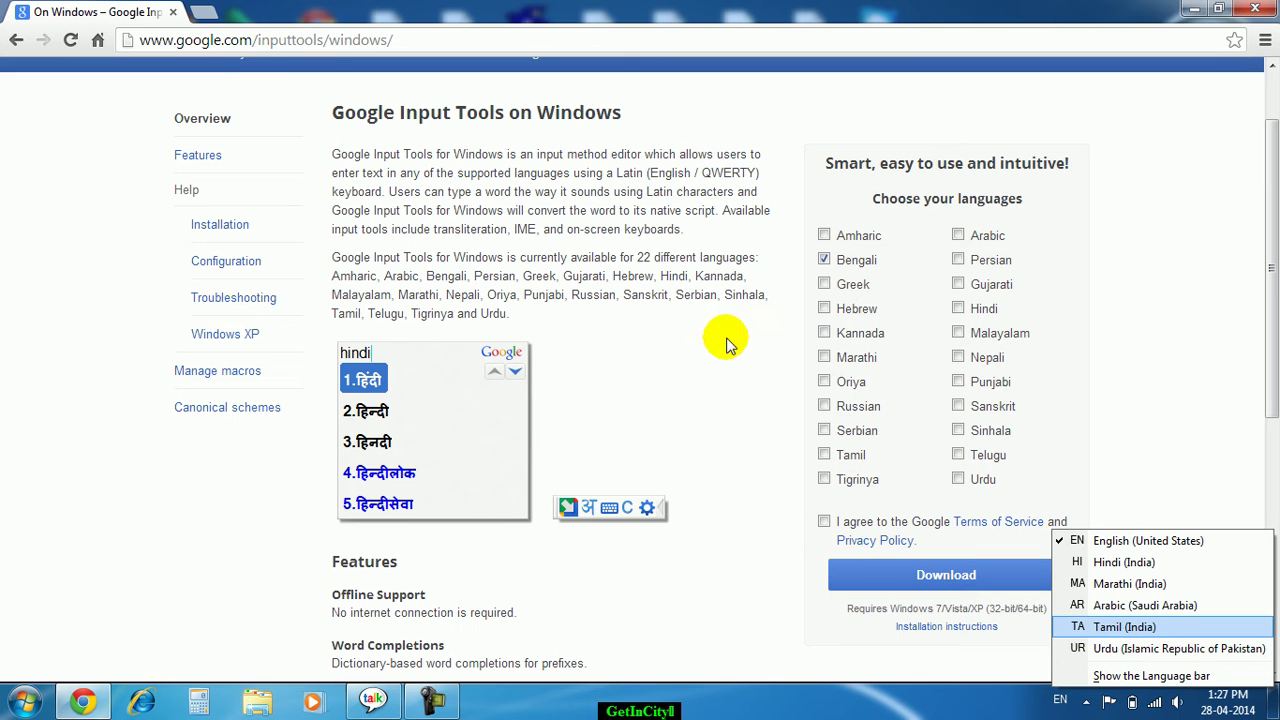
{"action": "left_click", "coordinate": [823, 522]}
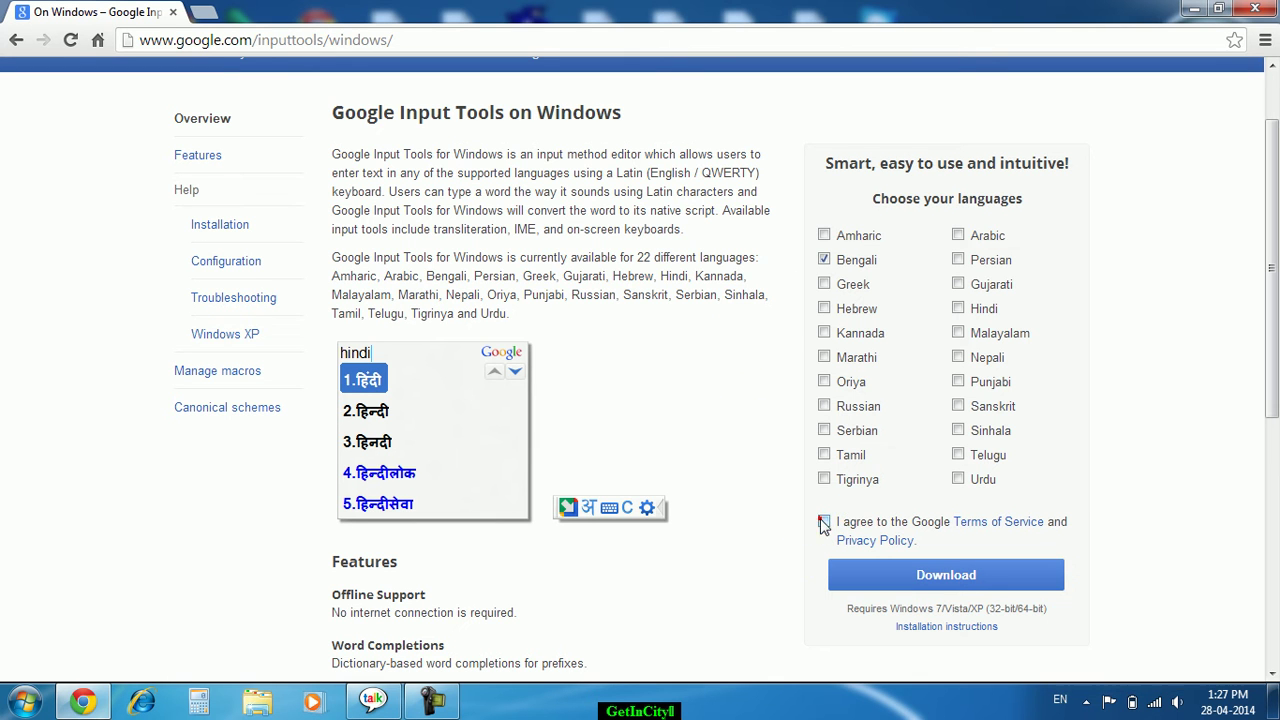
{"action": "left_click", "coordinate": [872, 580]}
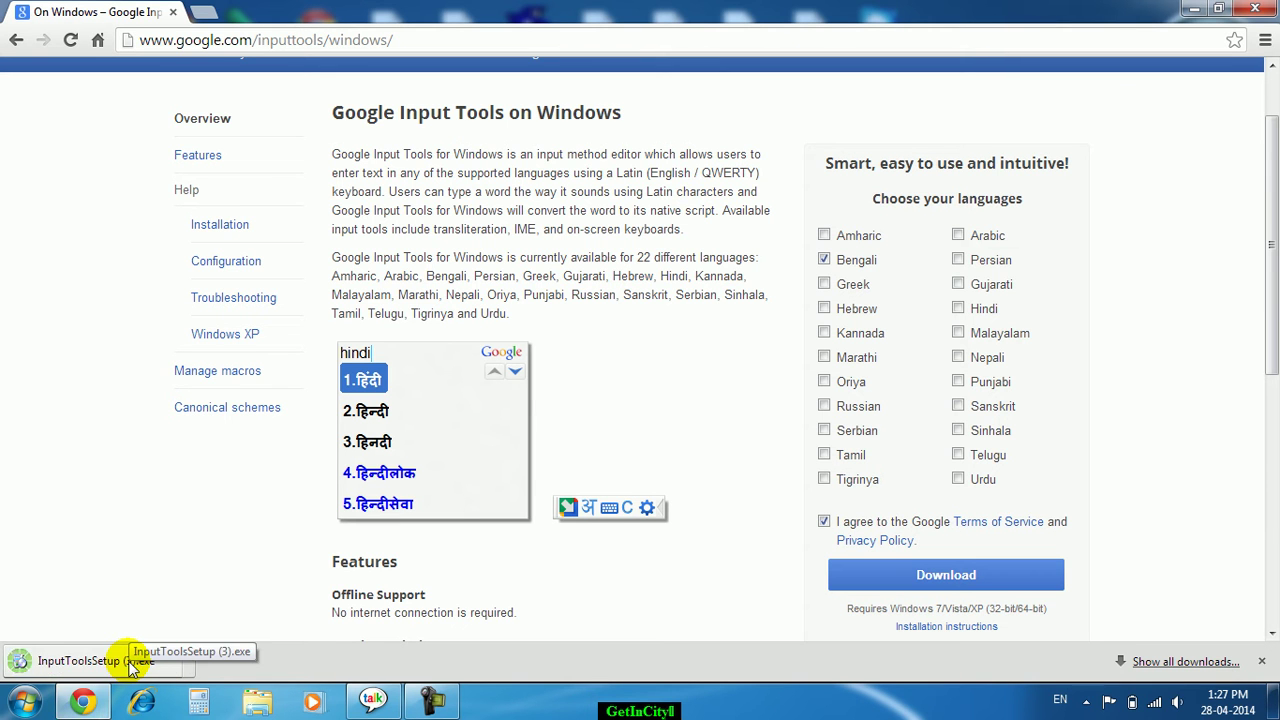
{"action": "left_click", "coordinate": [104, 668]}
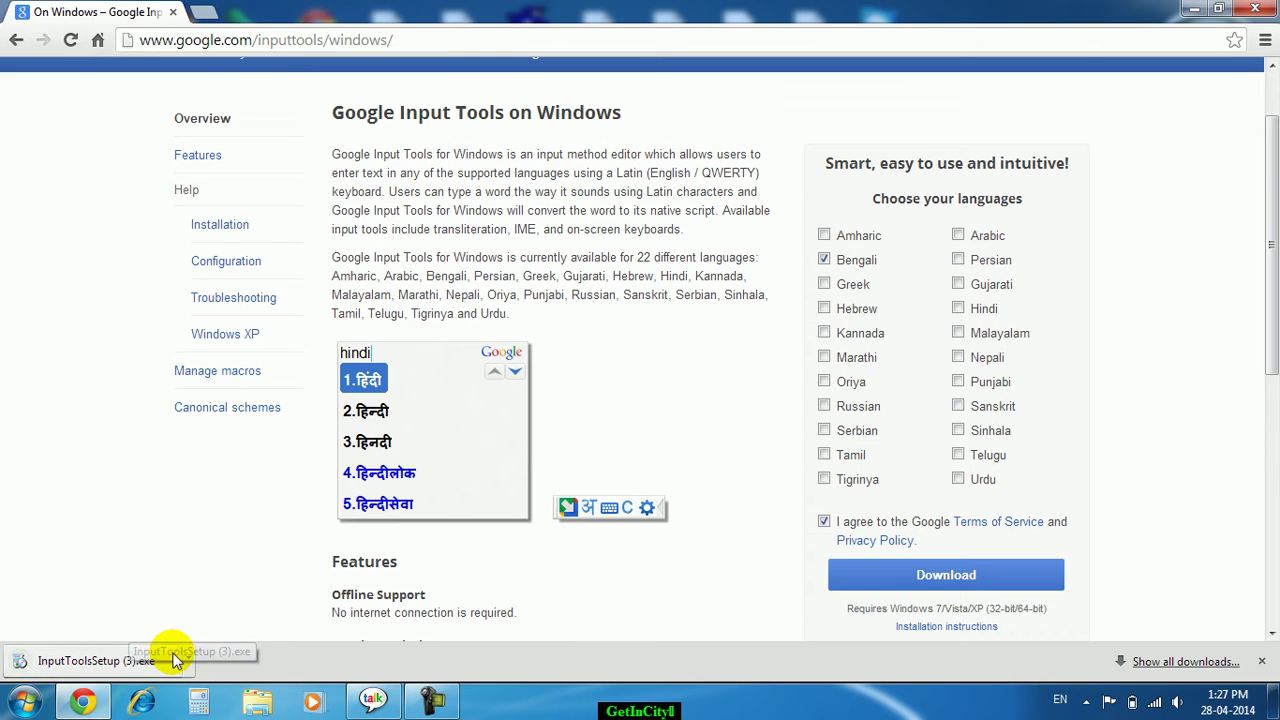
{"action": "left_click", "coordinate": [106, 665]}
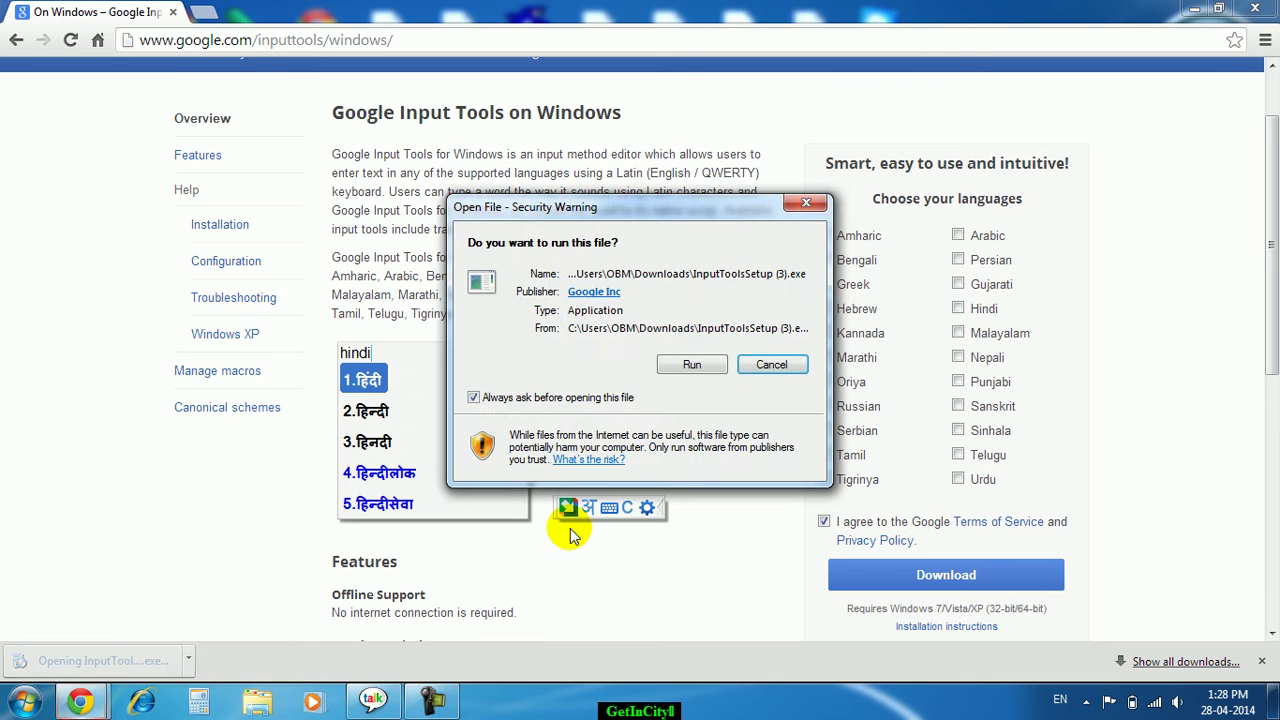
Run the Google Input Tools installer and let it finish downloading and installing
{"action": "left_click", "coordinate": [690, 366]}
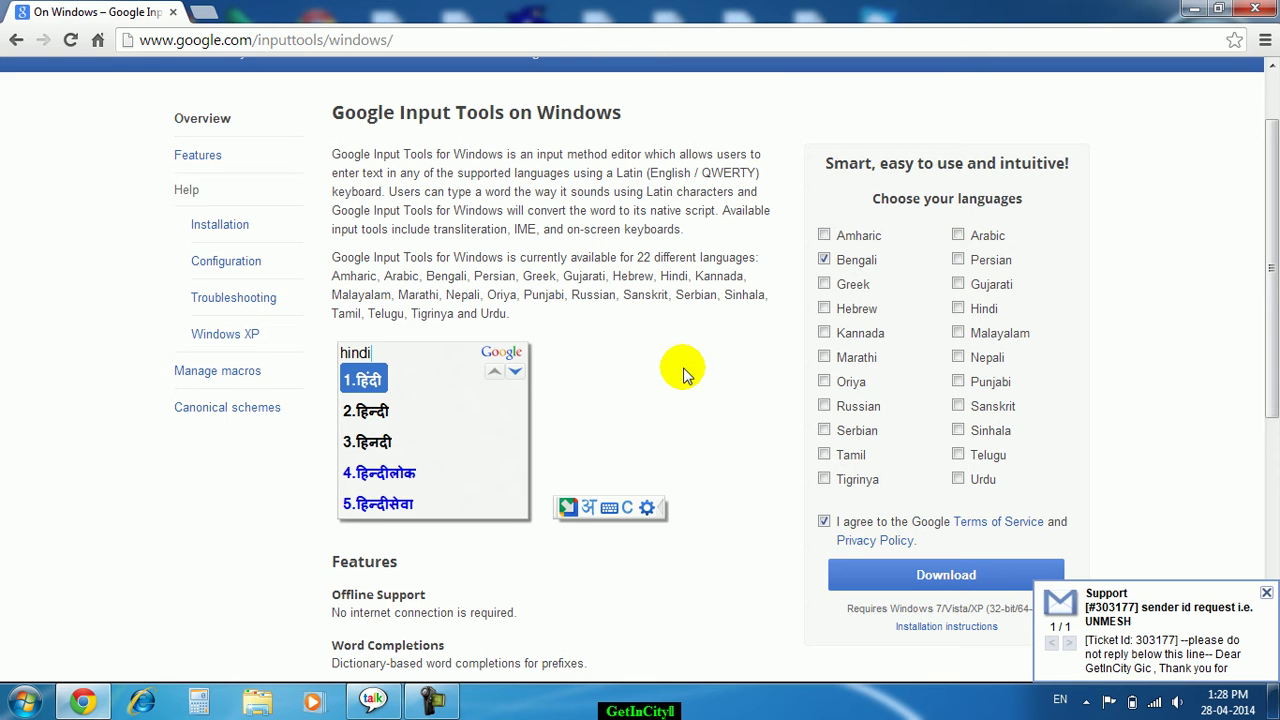
{"action": "left_click", "coordinate": [1266, 593]}
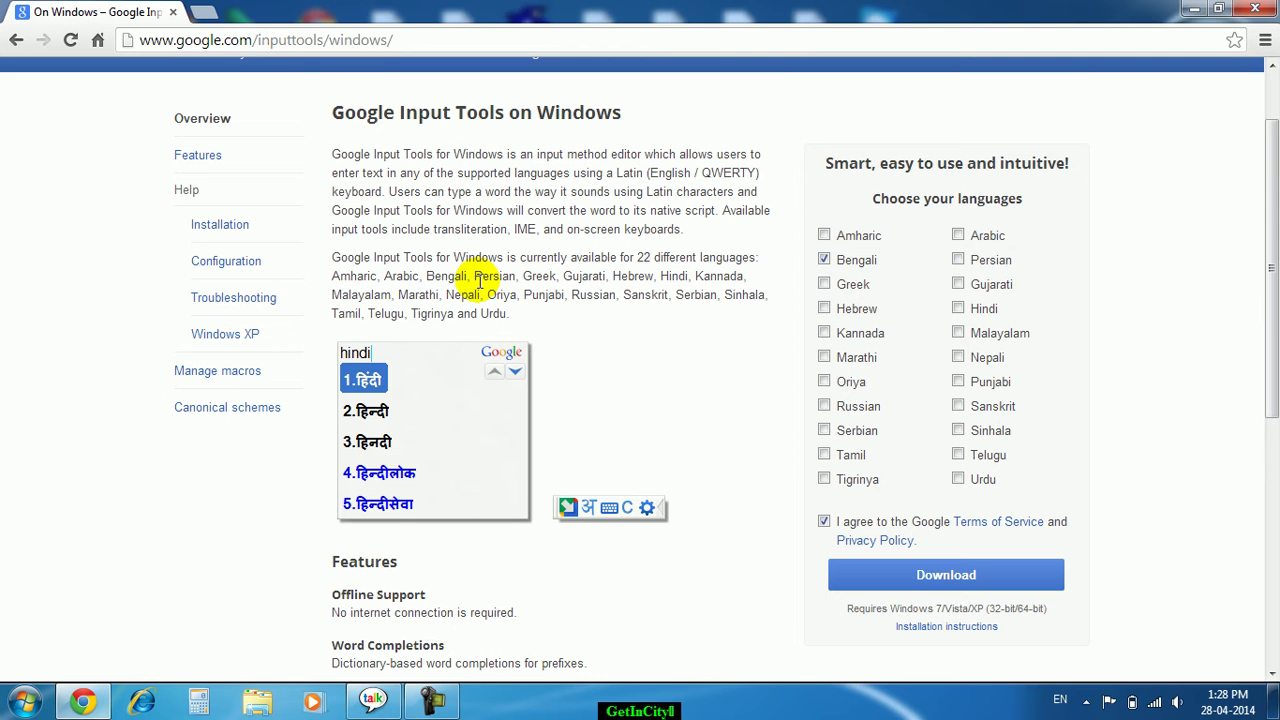
{"action": "left_click", "coordinate": [205, 18]}
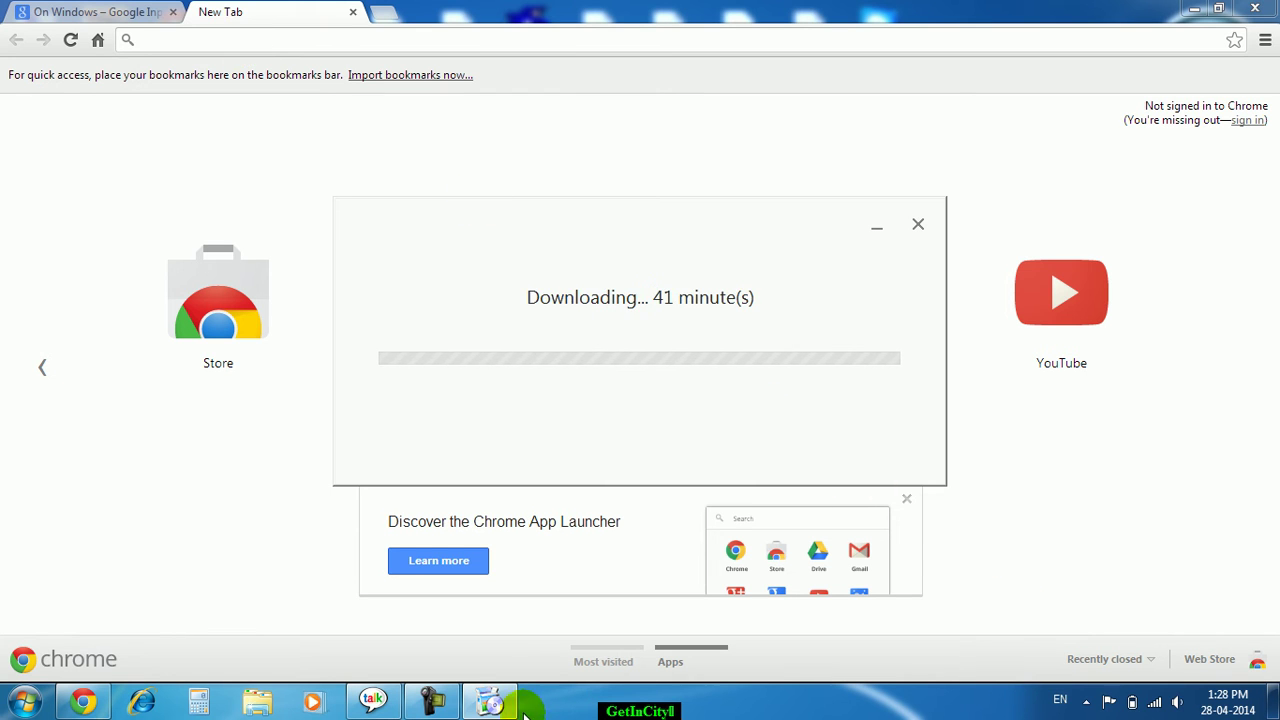
{"action": "left_click", "coordinate": [440, 705]}
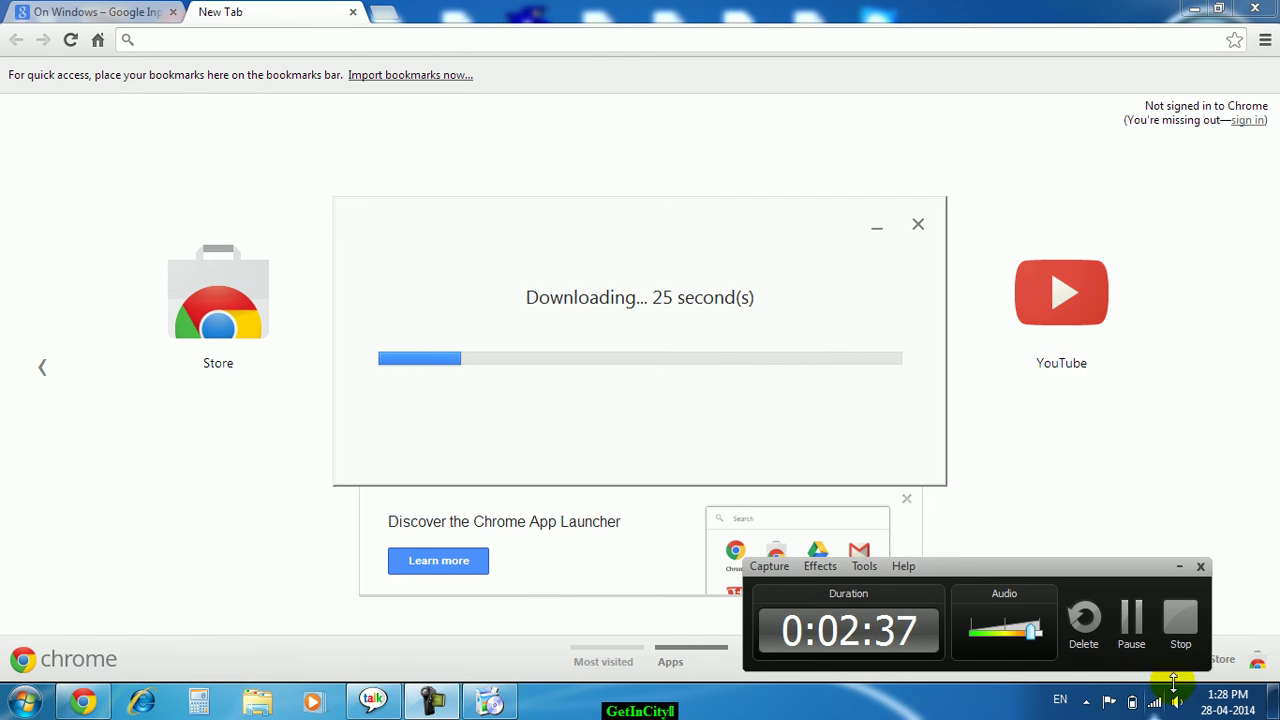
{"action": "left_click", "coordinate": [1136, 628]}
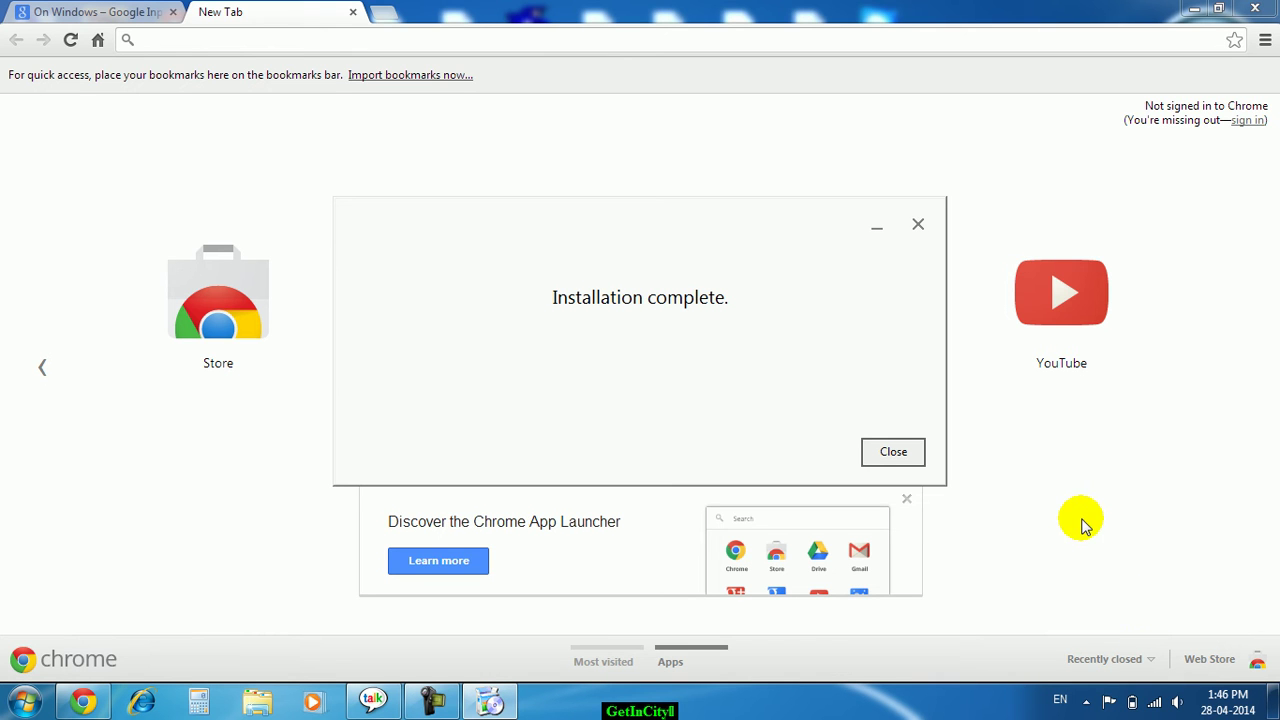
Go to getincity.com, open the sms.getincity.com Customer Login and enter username and password
{"action": "left_click", "coordinate": [897, 452]}
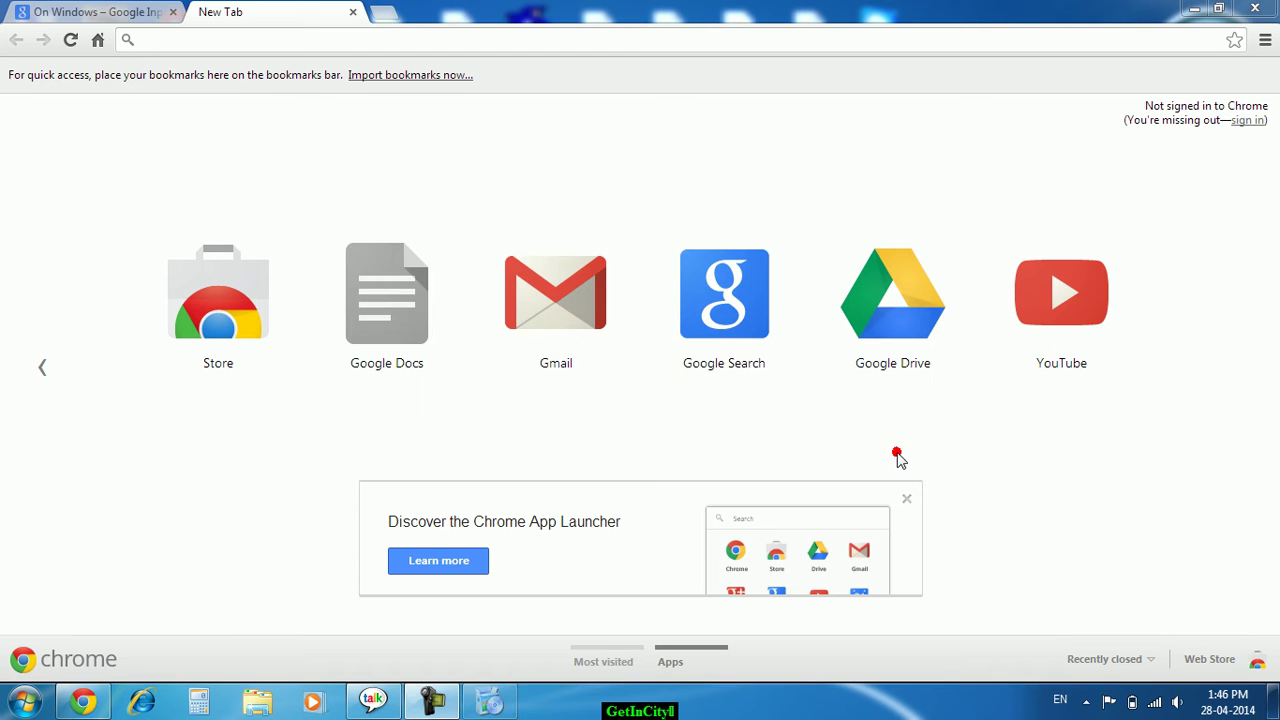
{"action": "left_click", "coordinate": [208, 38]}
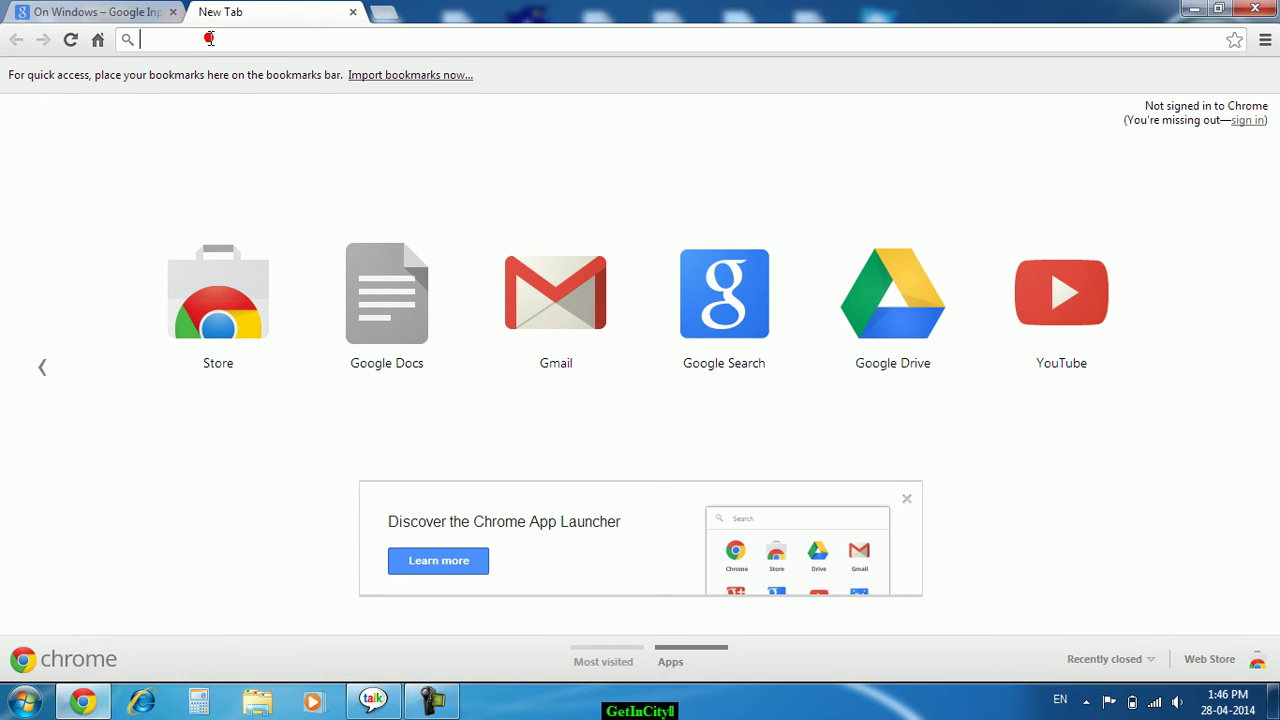
{"action": "type", "text": "get"}
{"action": "key", "text": "Return"}
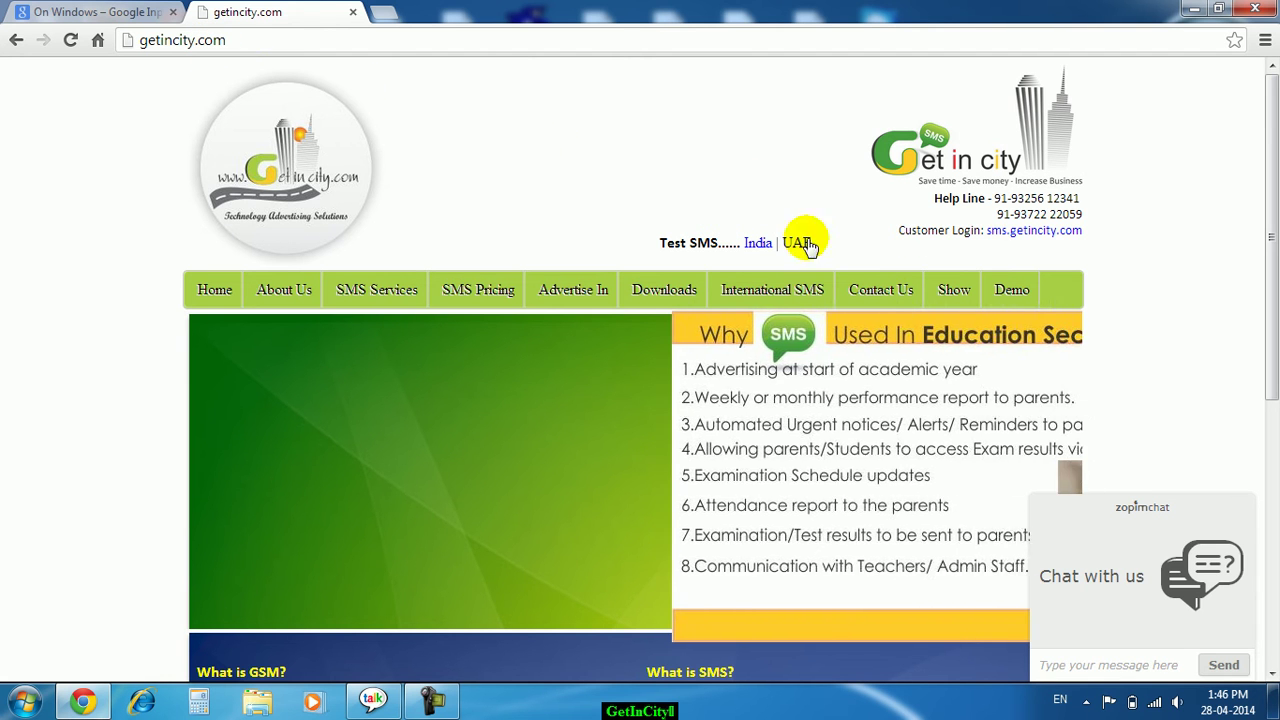
{"action": "left_click", "coordinate": [1012, 232]}
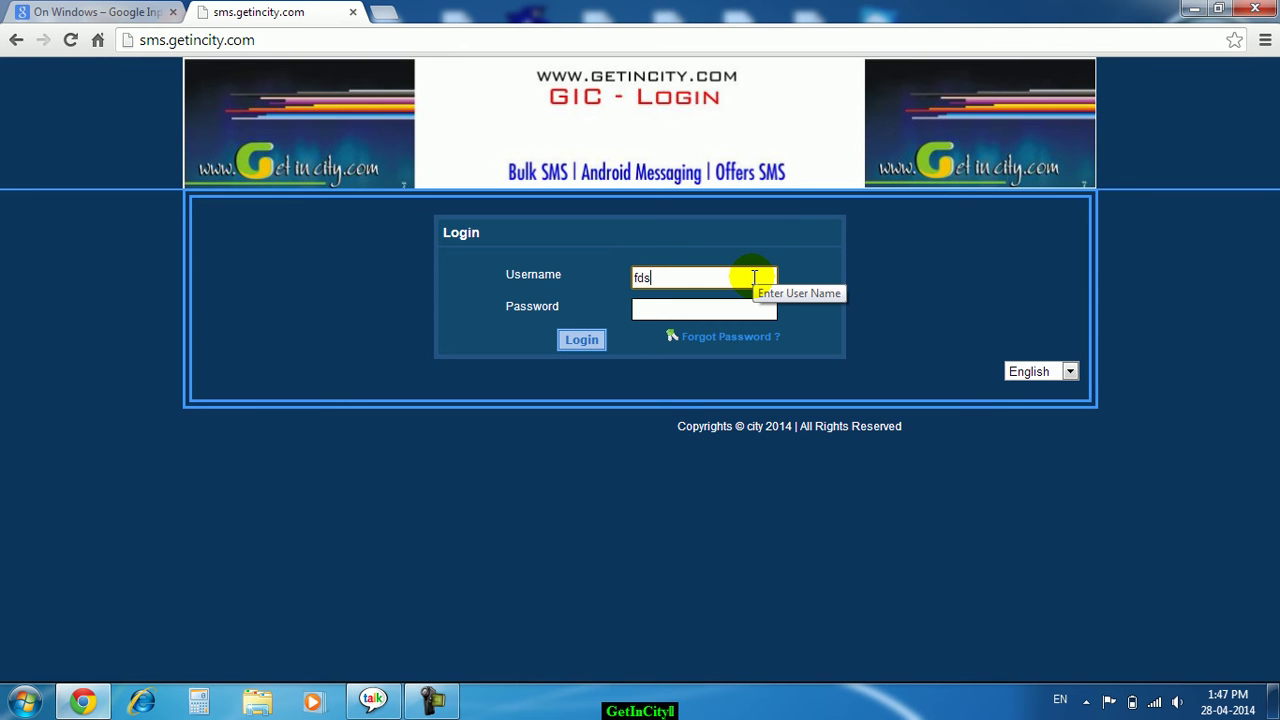
{"action": "key", "text": "Tab"}
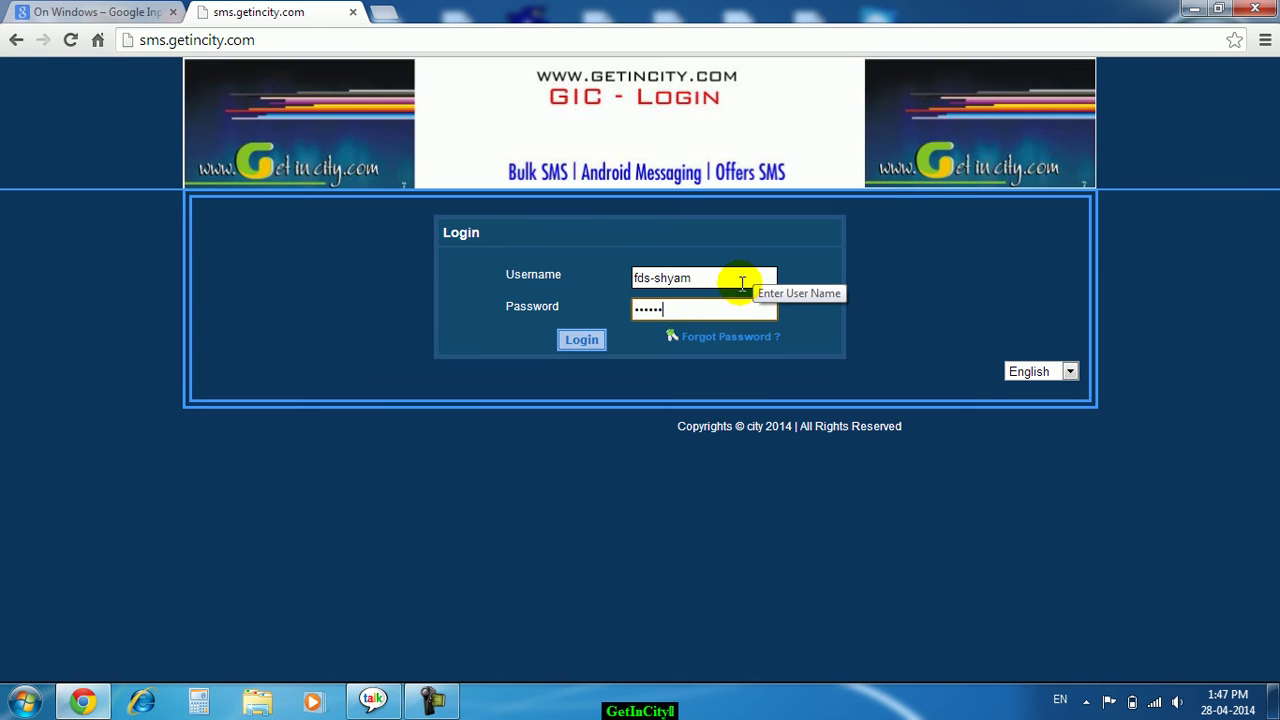
Log in and open the Send Single SMS form via Send SMS
{"action": "left_click", "coordinate": [597, 345]}
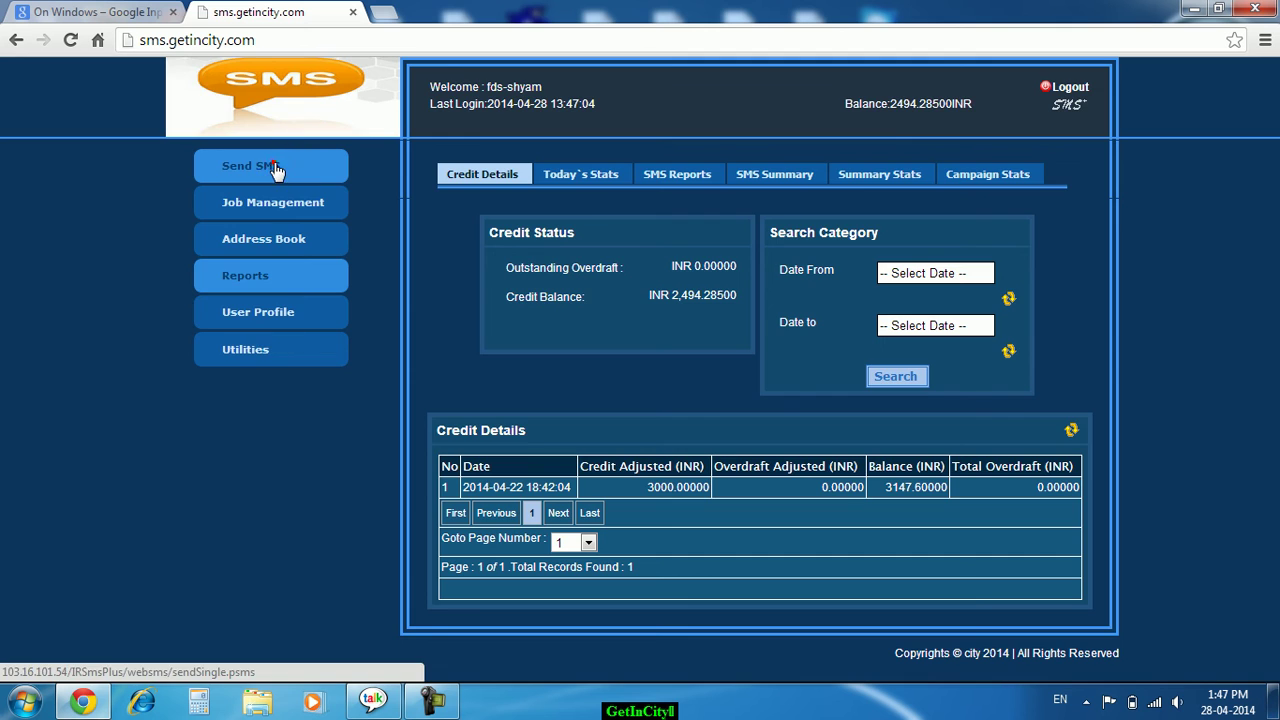
{"action": "left_click", "coordinate": [276, 170]}
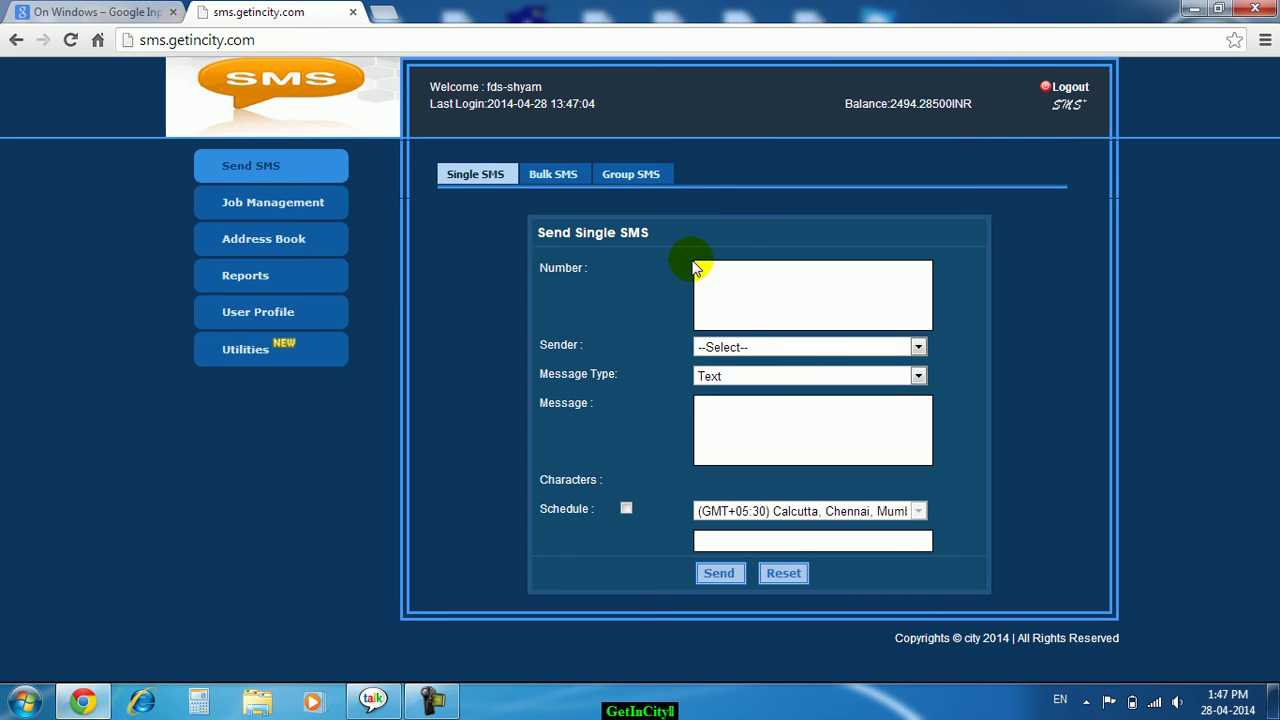
Enter the recipient's phone number and choose GETINC as the sender
{"action": "left_click", "coordinate": [740, 288]}
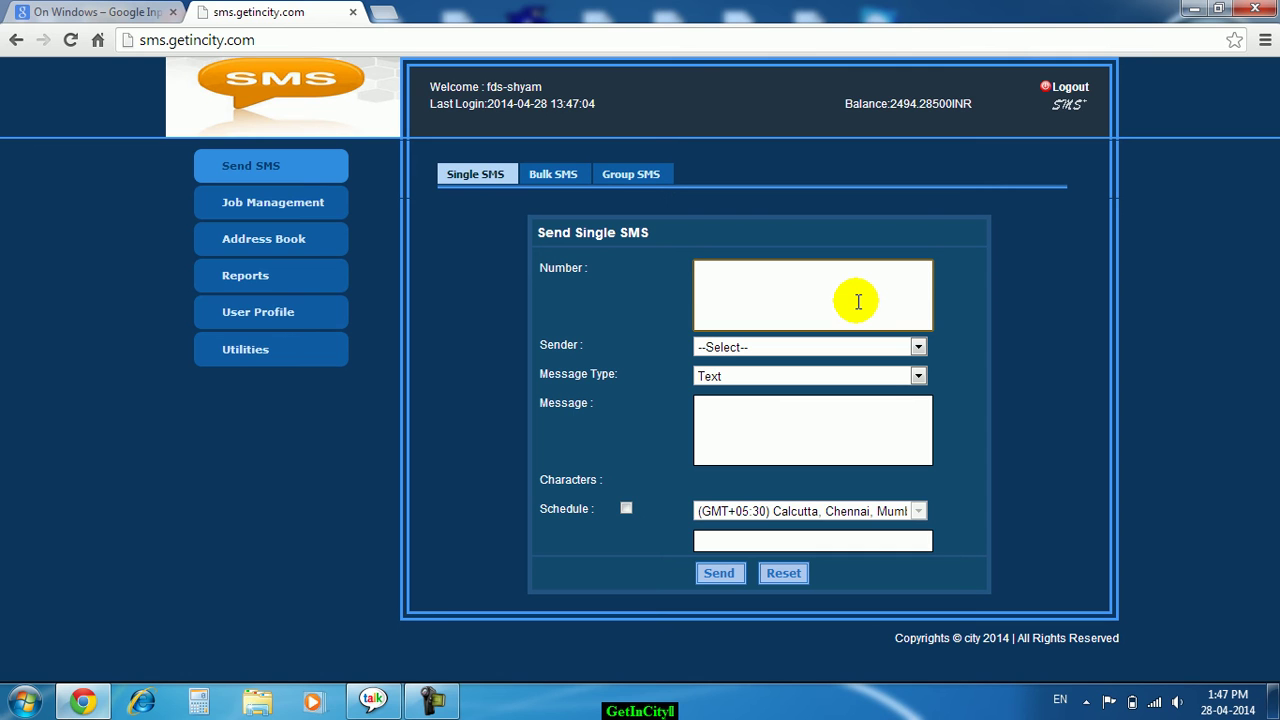
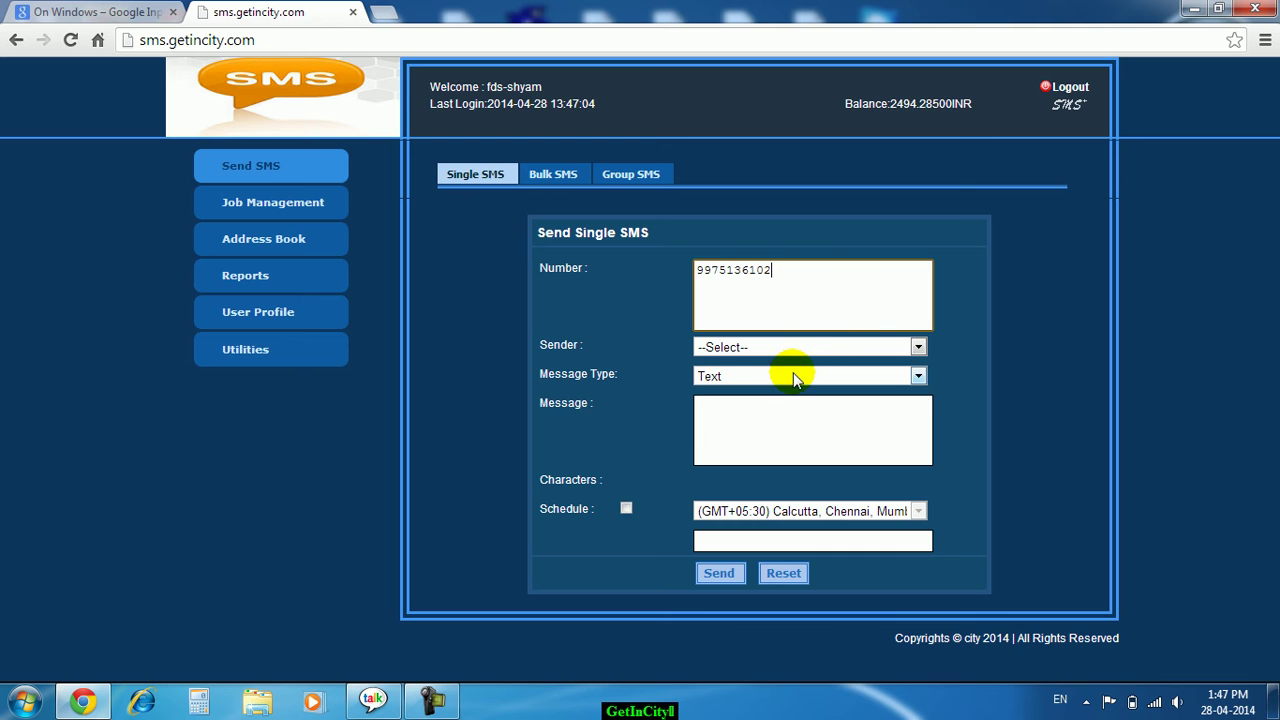
{"action": "left_click", "coordinate": [776, 347]}
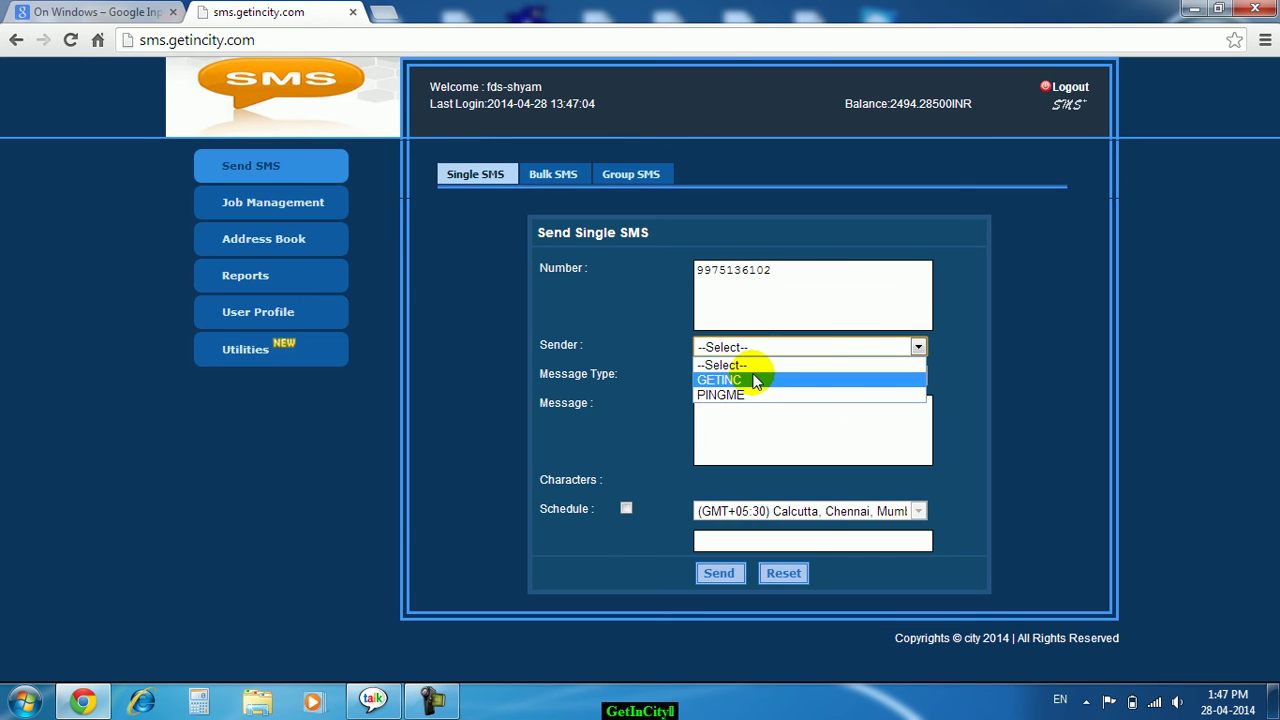
{"action": "left_click", "coordinate": [755, 375]}
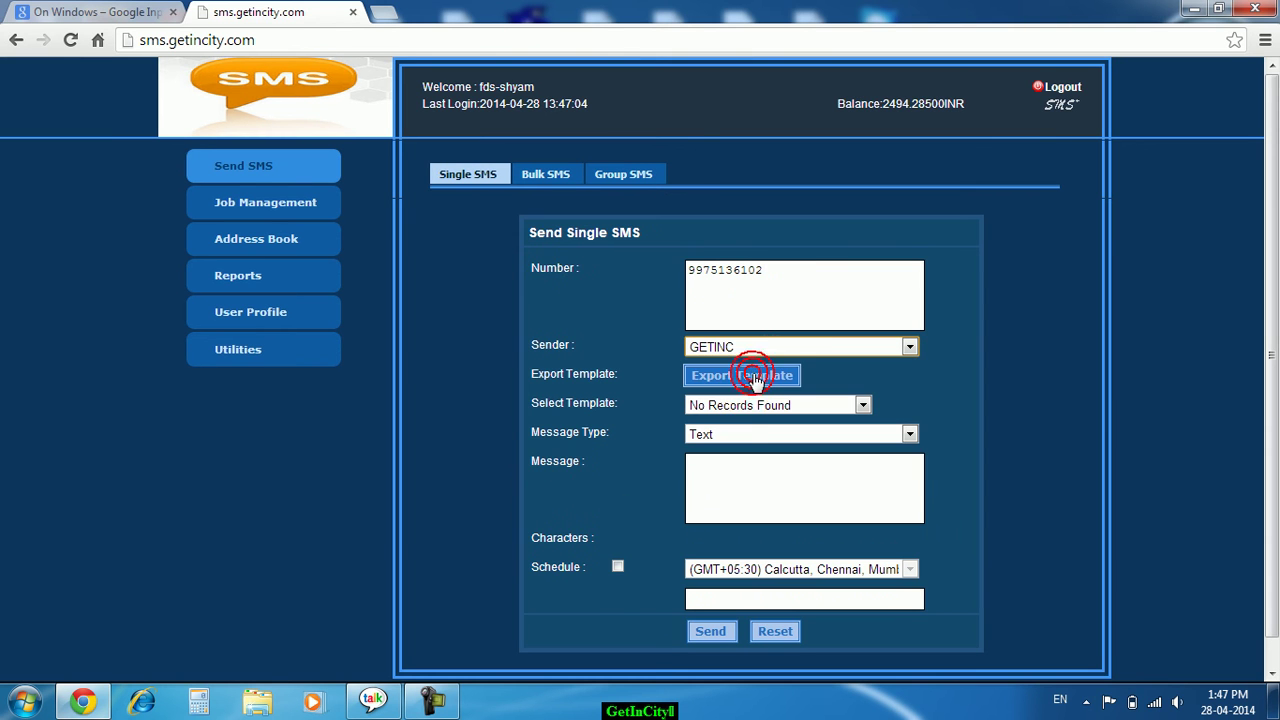
{"action": "left_click", "coordinate": [741, 432]}
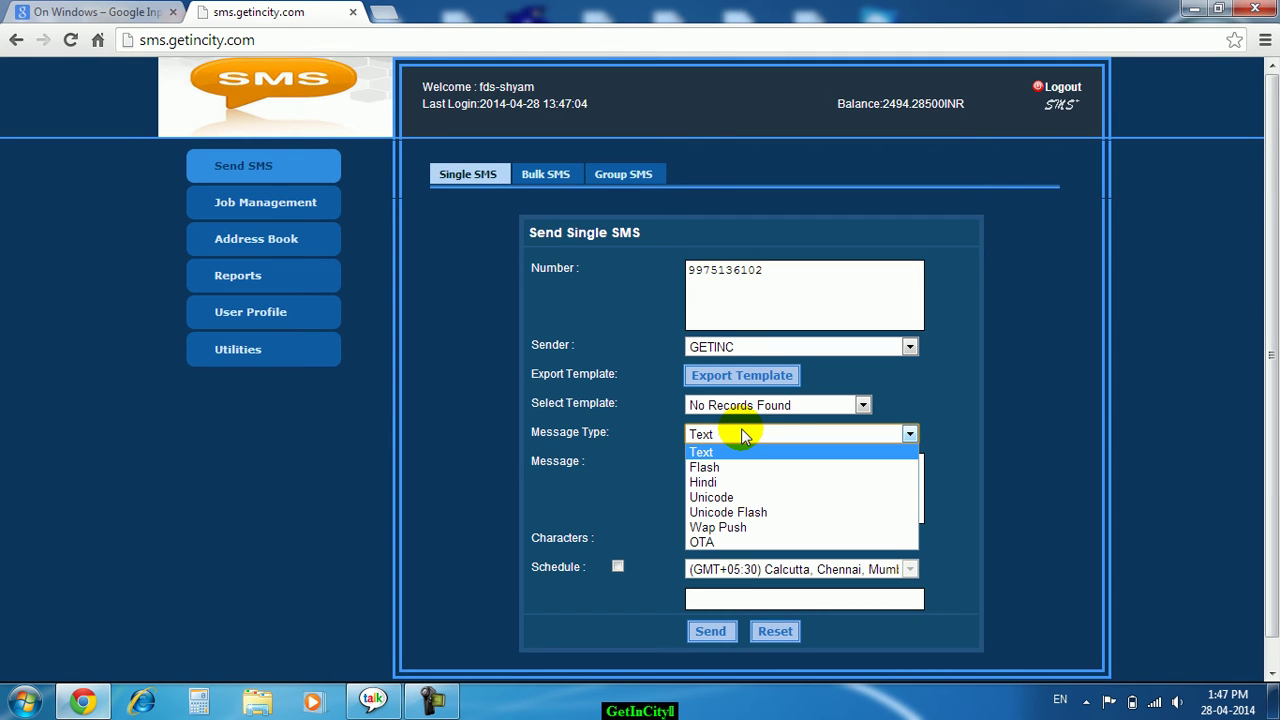
Set Message Type to Unicode and switch the keyboard input language to Marathi (India)
{"action": "left_click", "coordinate": [721, 497]}
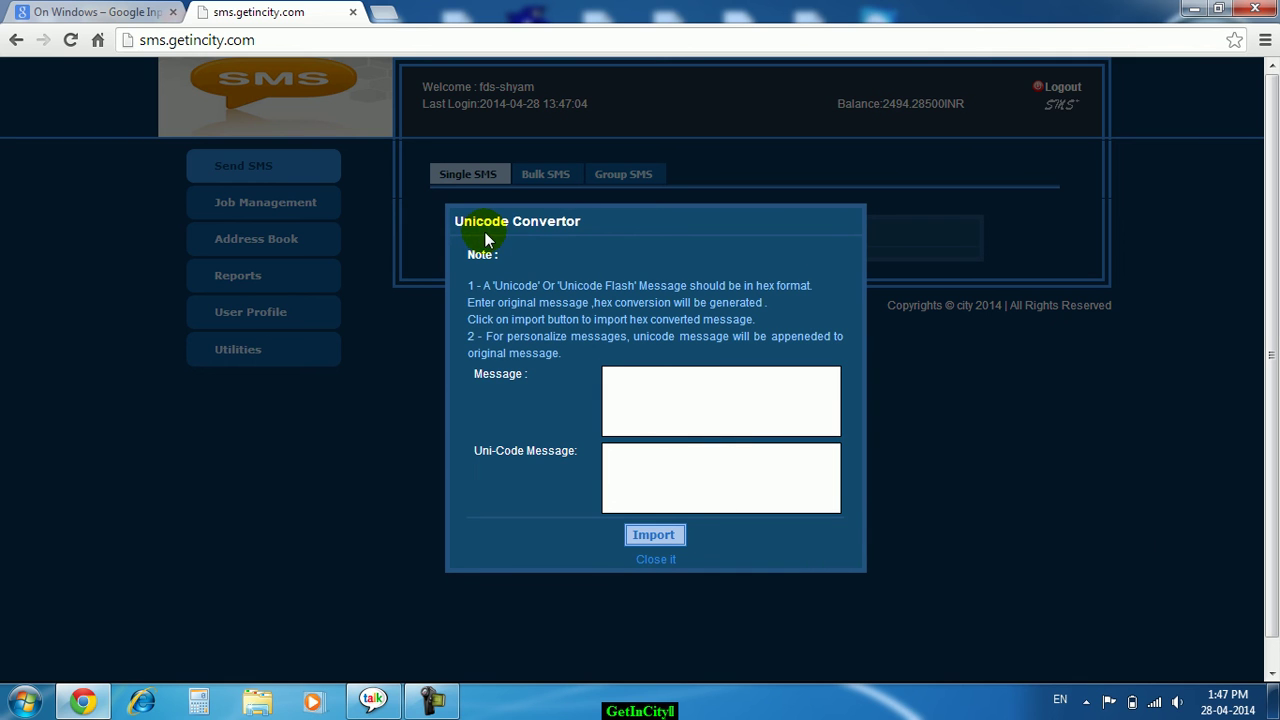
{"action": "left_click", "coordinate": [723, 414]}
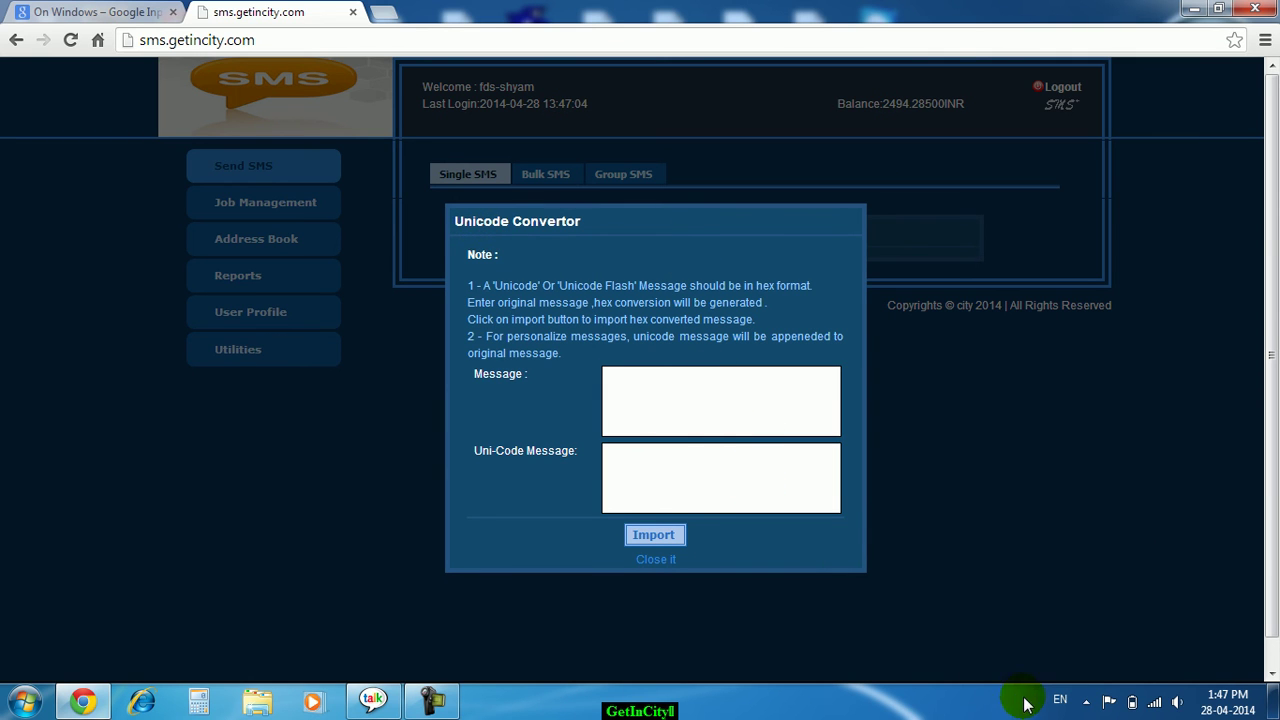
{"action": "left_click", "coordinate": [1060, 700]}
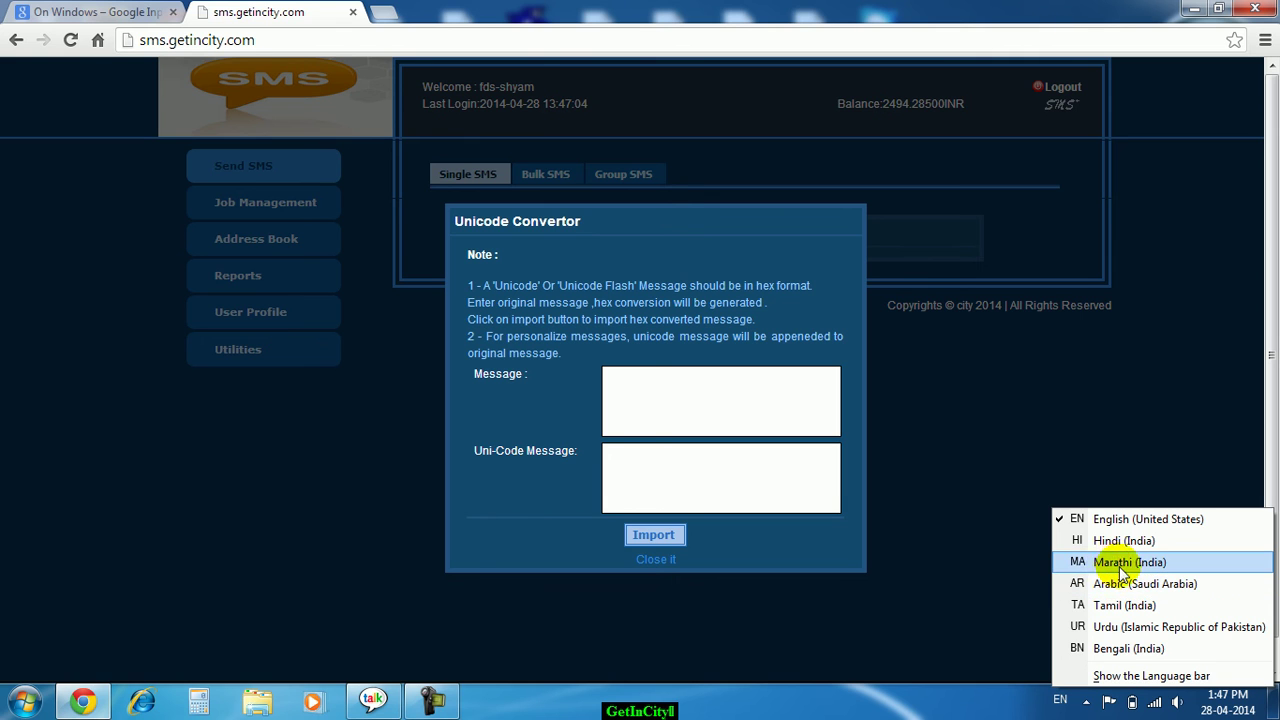
{"action": "left_click", "coordinate": [1110, 564]}
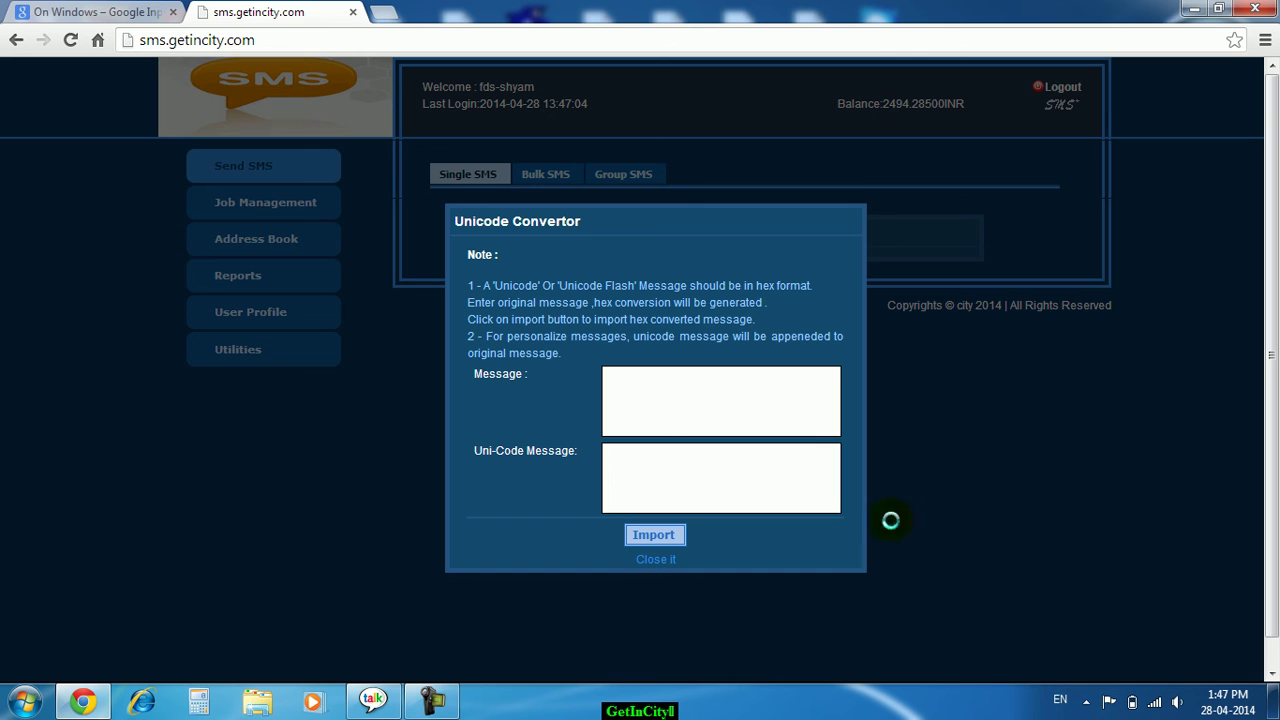
{"action": "left_click", "coordinate": [697, 405]}
Type 'माझा नाव सचिन आहे' in the convertor by transliterating majha, nav, sachin, ahe
{"action": "left_click", "coordinate": [697, 405]}
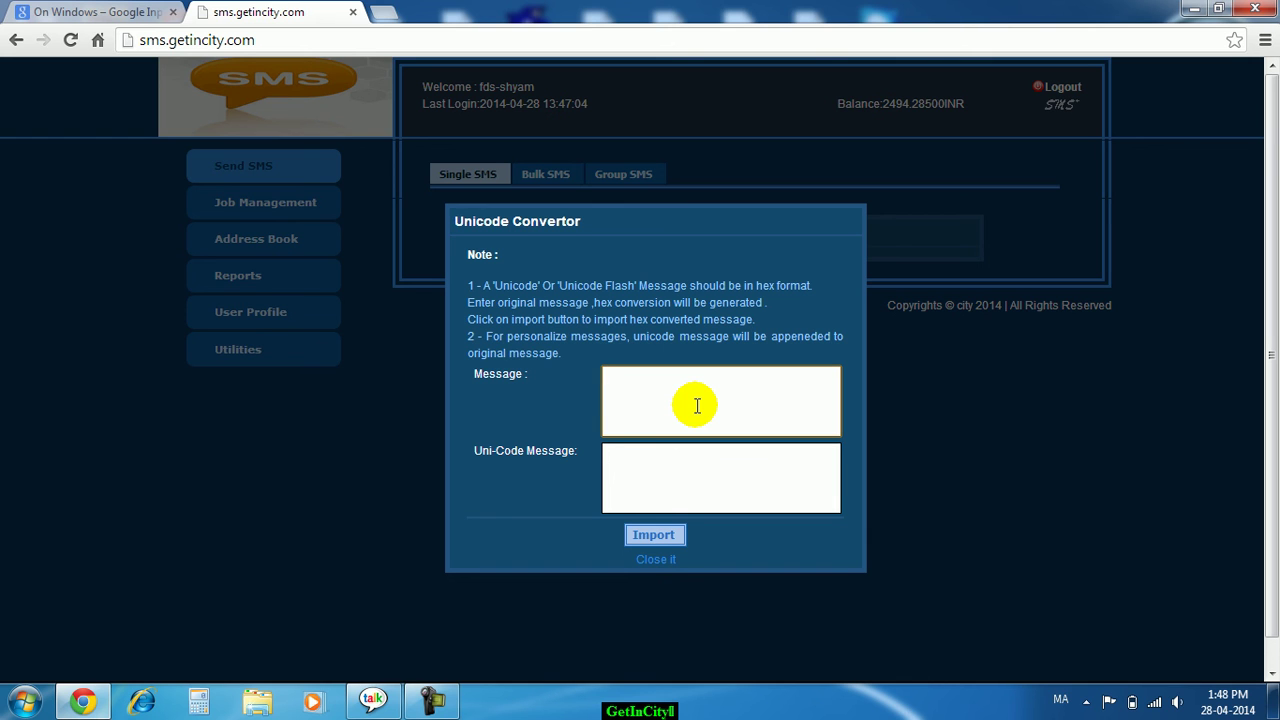
{"action": "type", "text": "majd"}
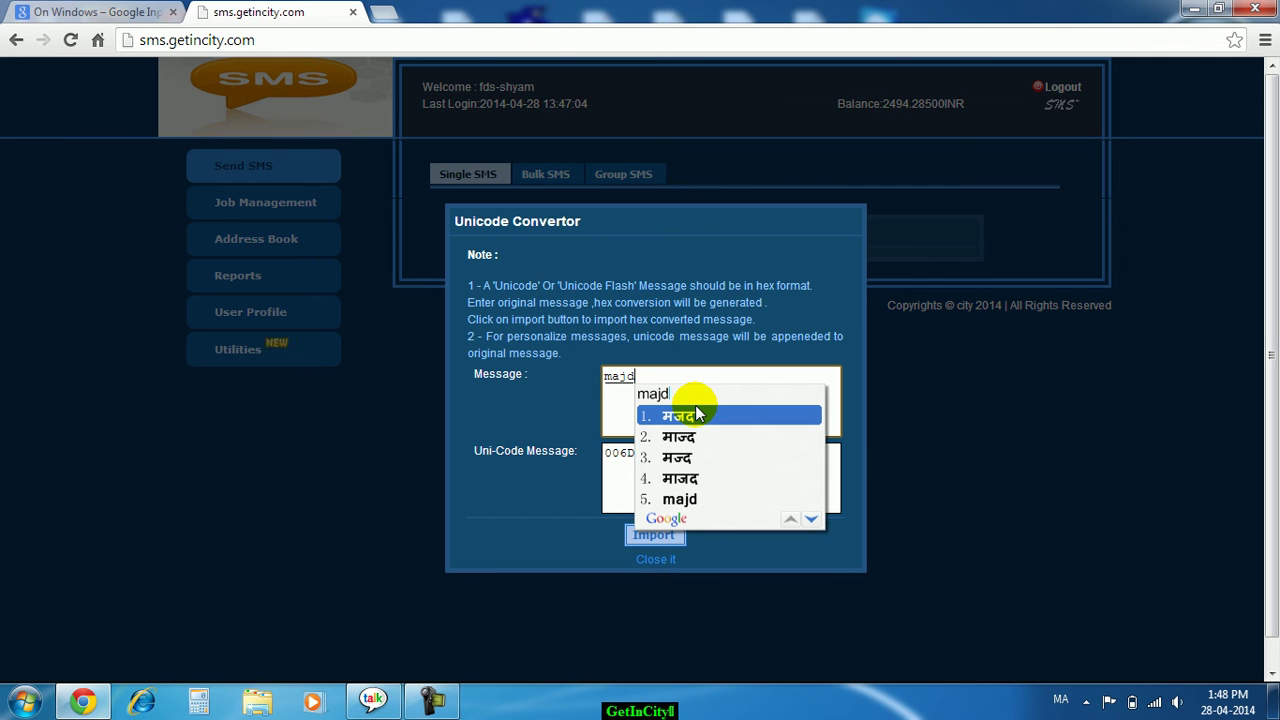
{"action": "key", "text": "BackSpace"}
{"action": "type", "text": "ha"}
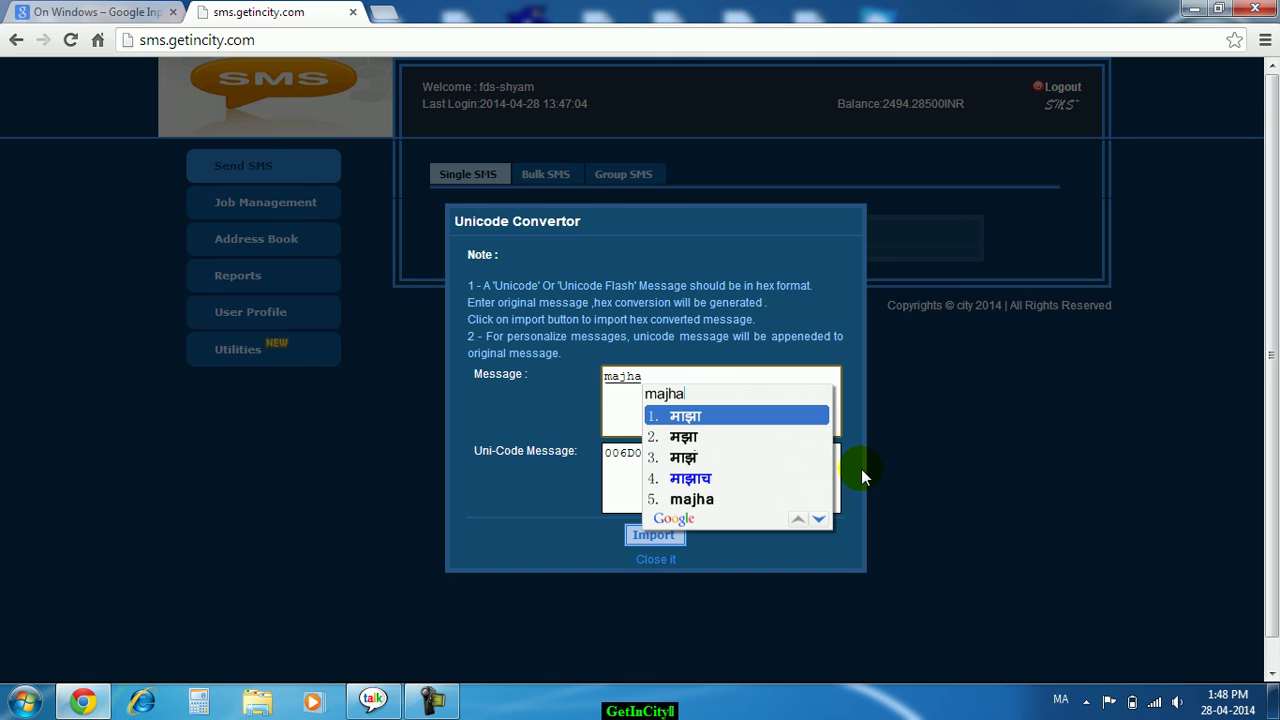
{"action": "key", "text": "space"}
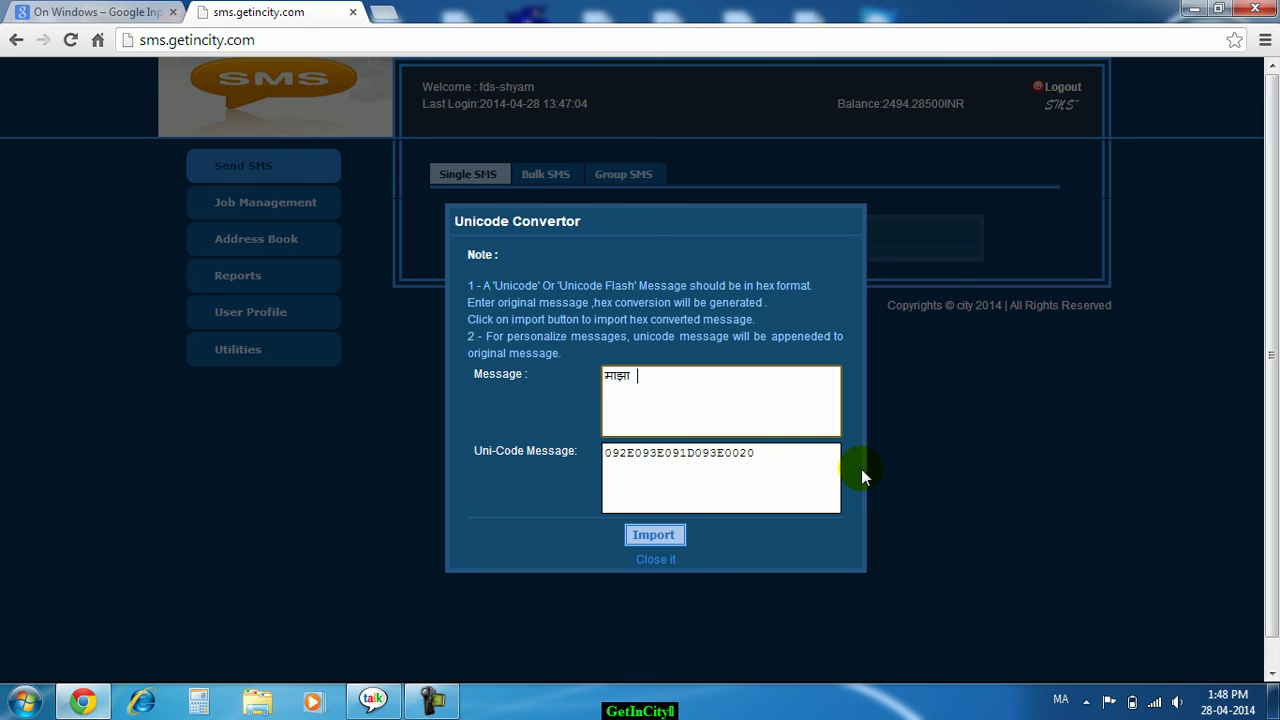
{"action": "type", "text": "nav"}
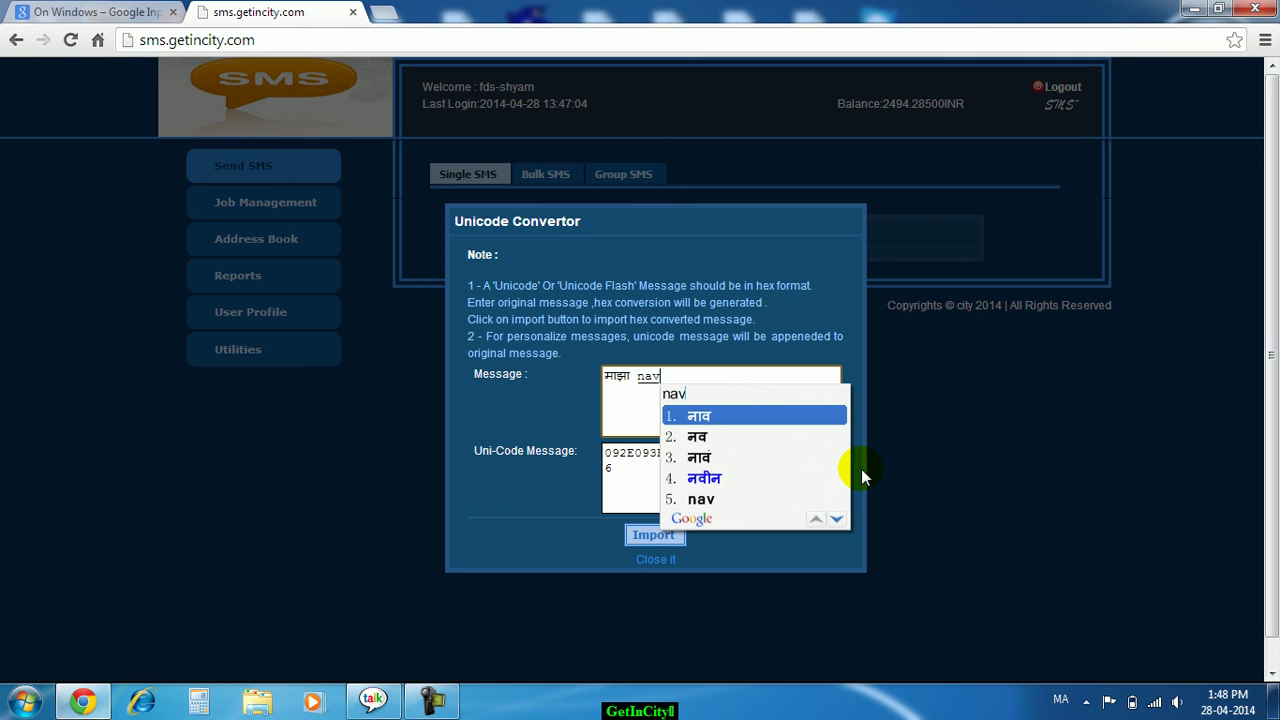
{"action": "key", "text": "Return"}
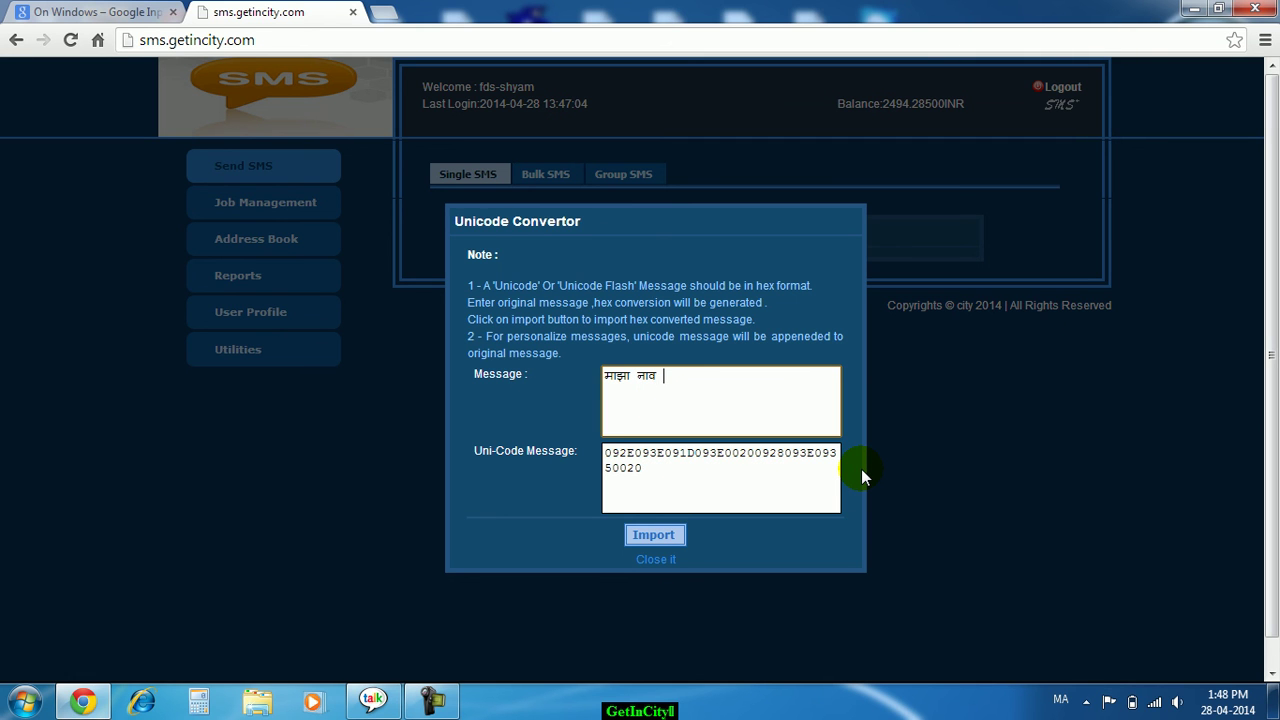
{"action": "type", "text": "sach"}
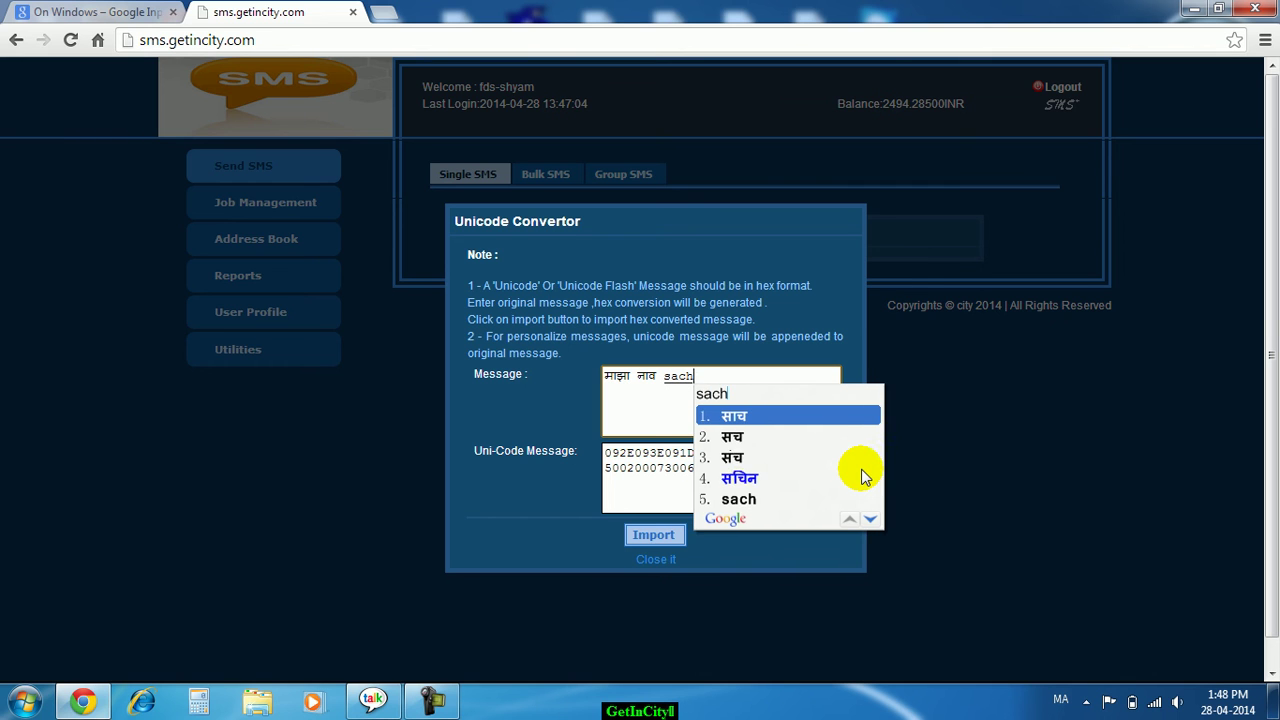
{"action": "type", "text": "in"}
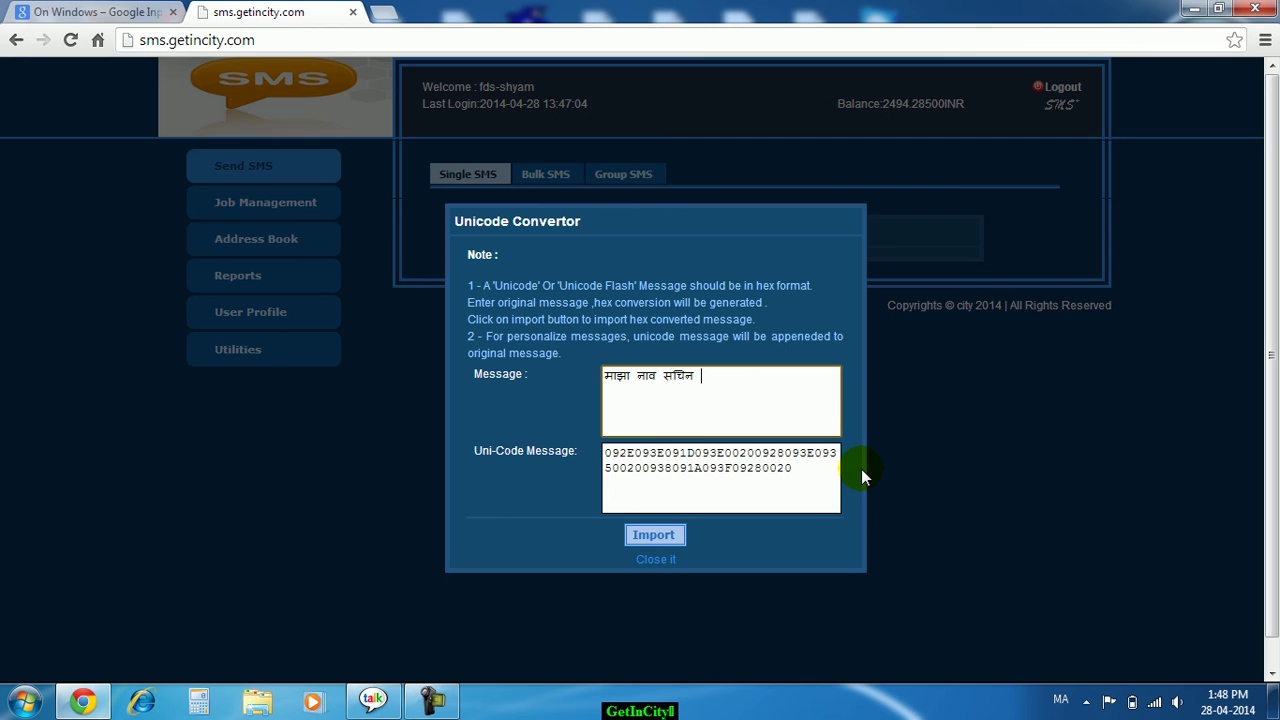
{"action": "type", "text": " ahe"}
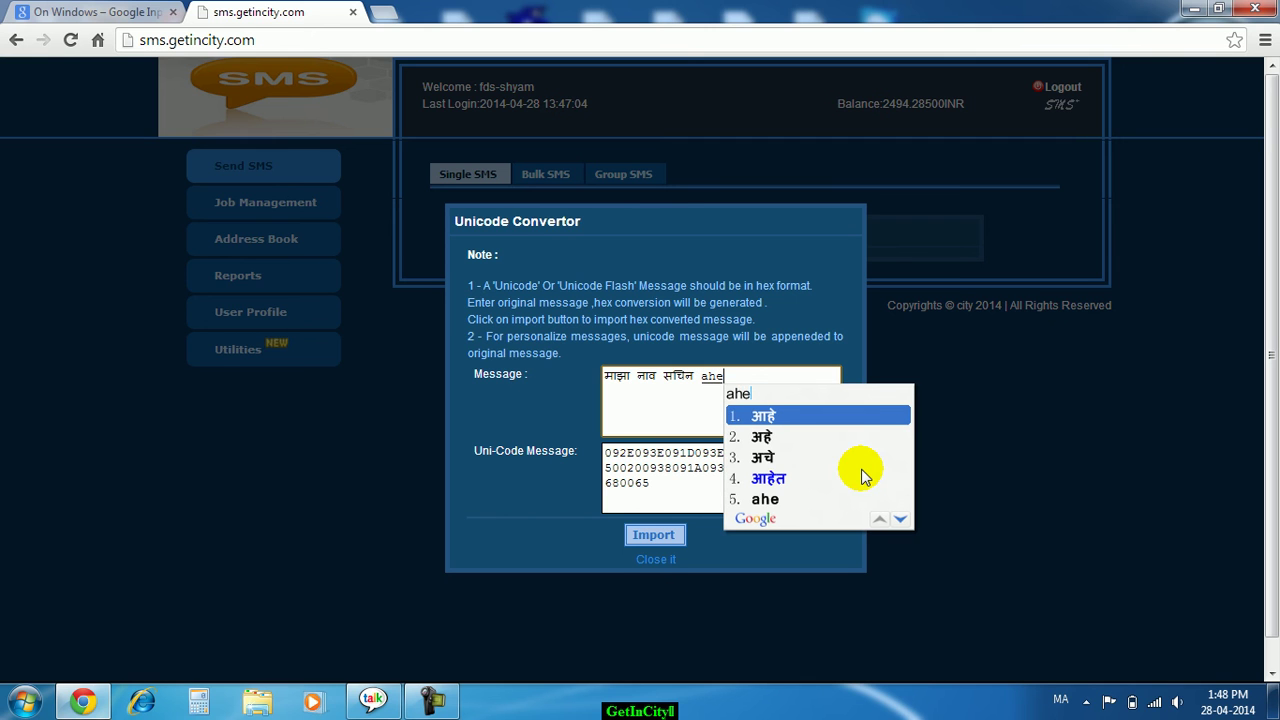
{"action": "key", "text": "Return"}
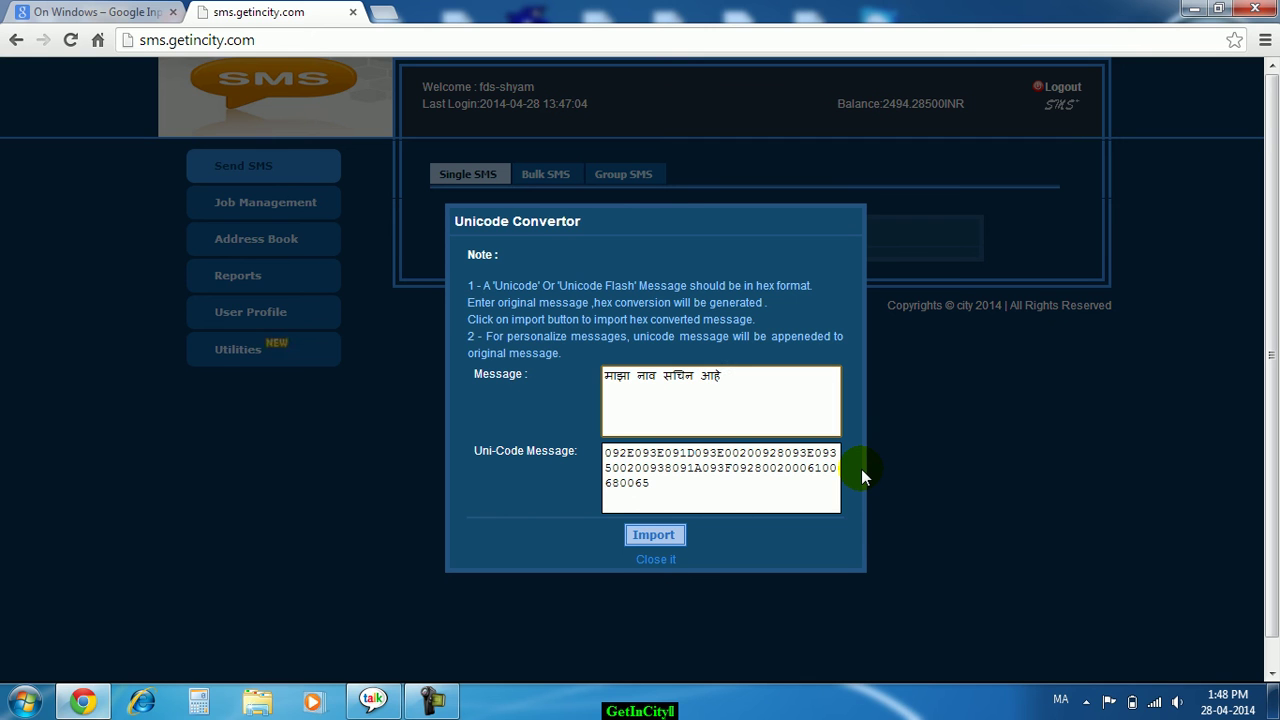
Import the hex code into the message (68 characters, one SMS) and send it
{"action": "left_click", "coordinate": [741, 395]}
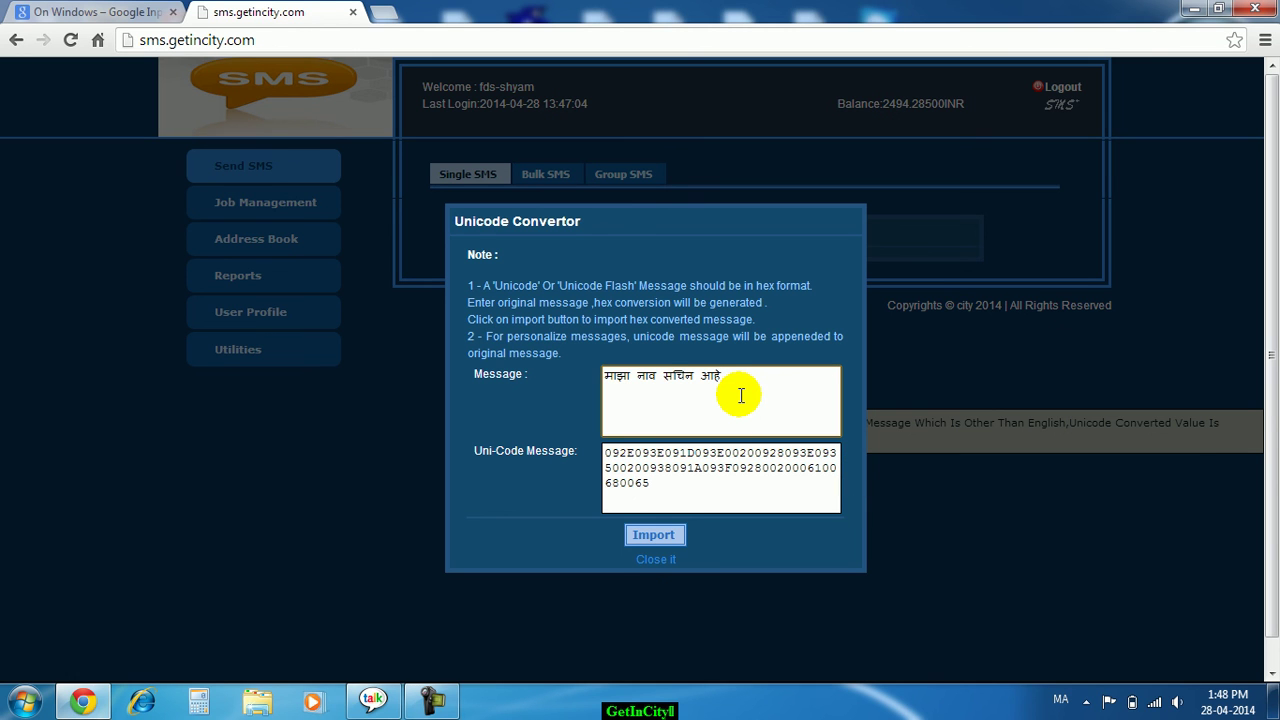
{"action": "left_click", "coordinate": [668, 538]}
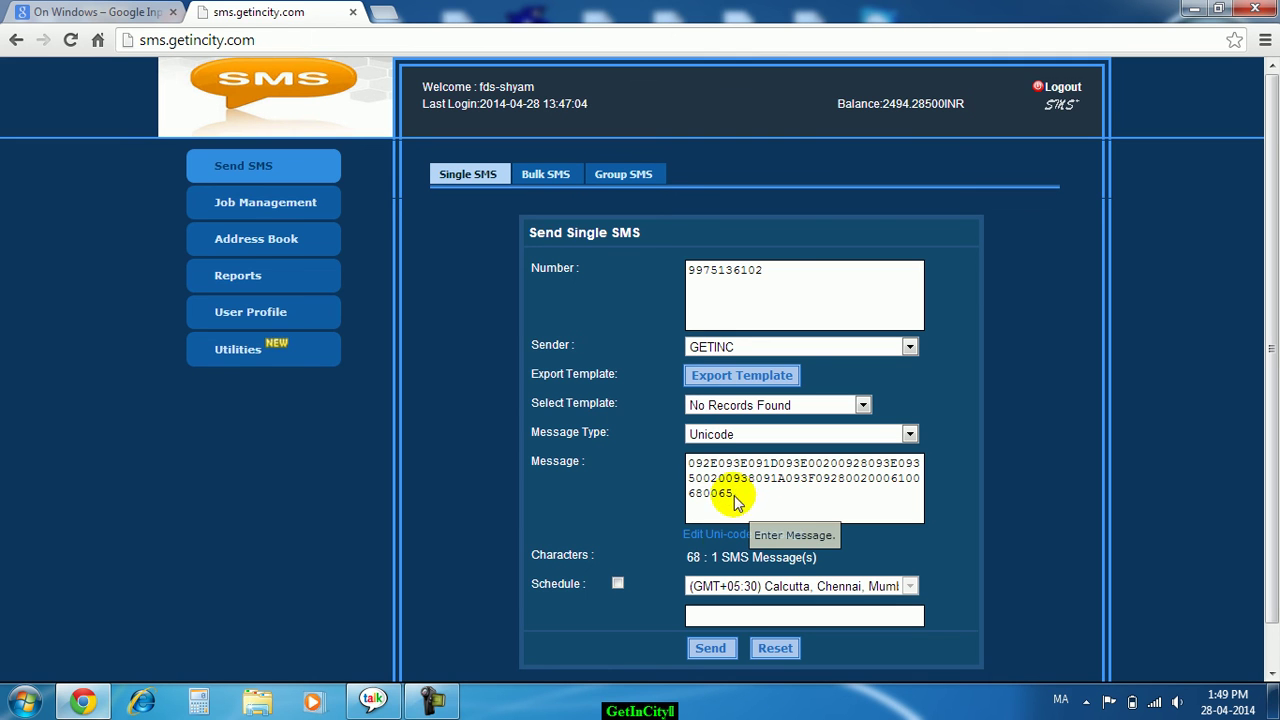
{"action": "left_click", "coordinate": [711, 657]}
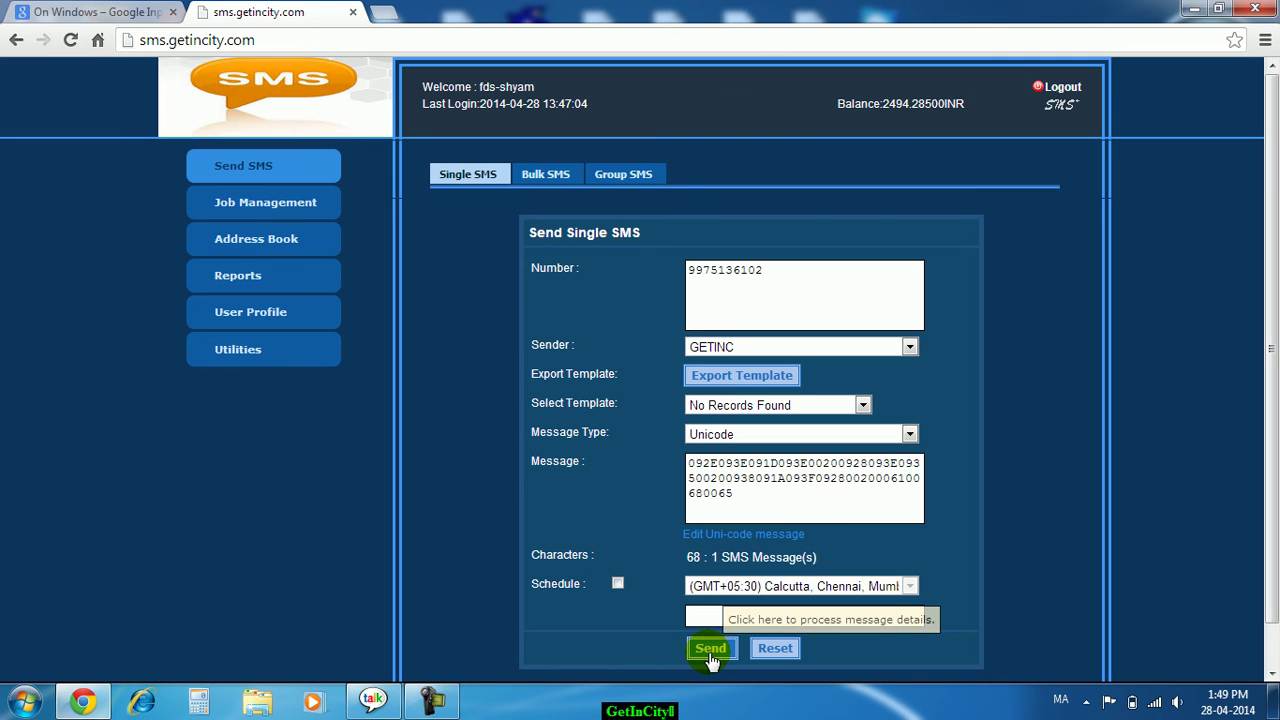
Send the Marathi Unicode SMS, then close DevTools and bring up the screen recorder controls
{"action": "left_click", "coordinate": [709, 652]}
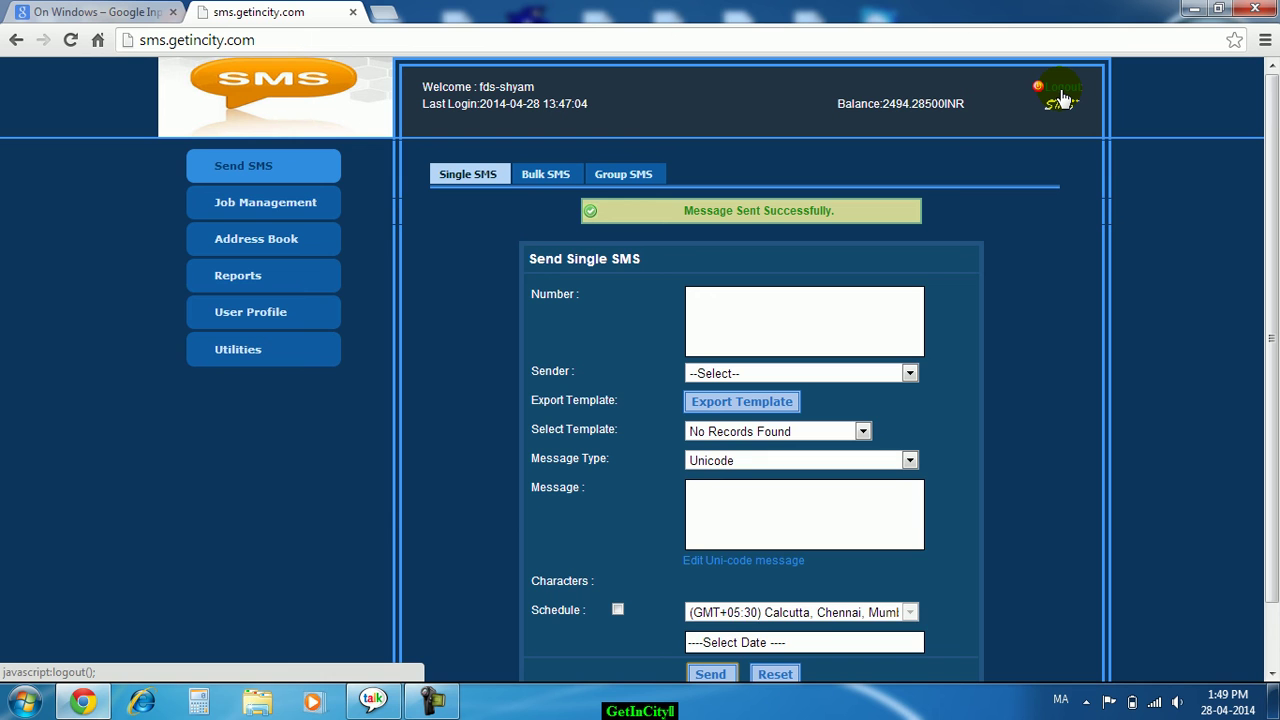
{"action": "key", "text": "F12"}
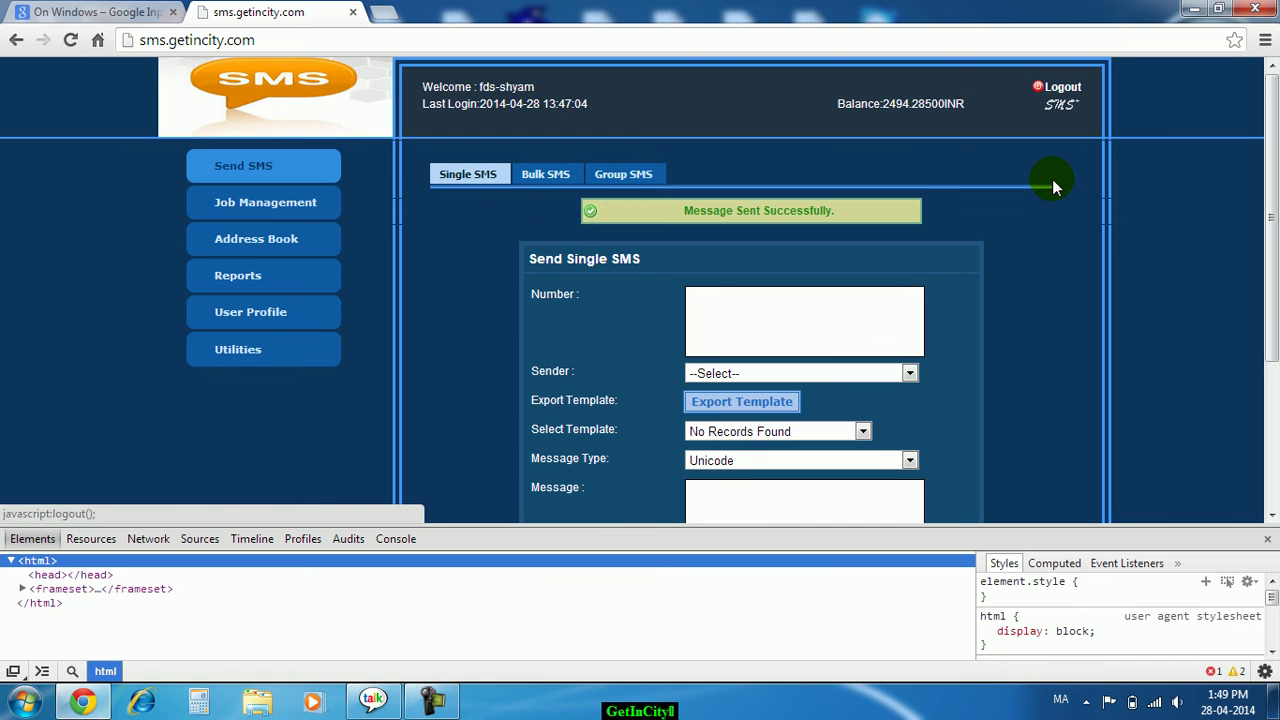
{"action": "left_click", "coordinate": [1267, 538]}
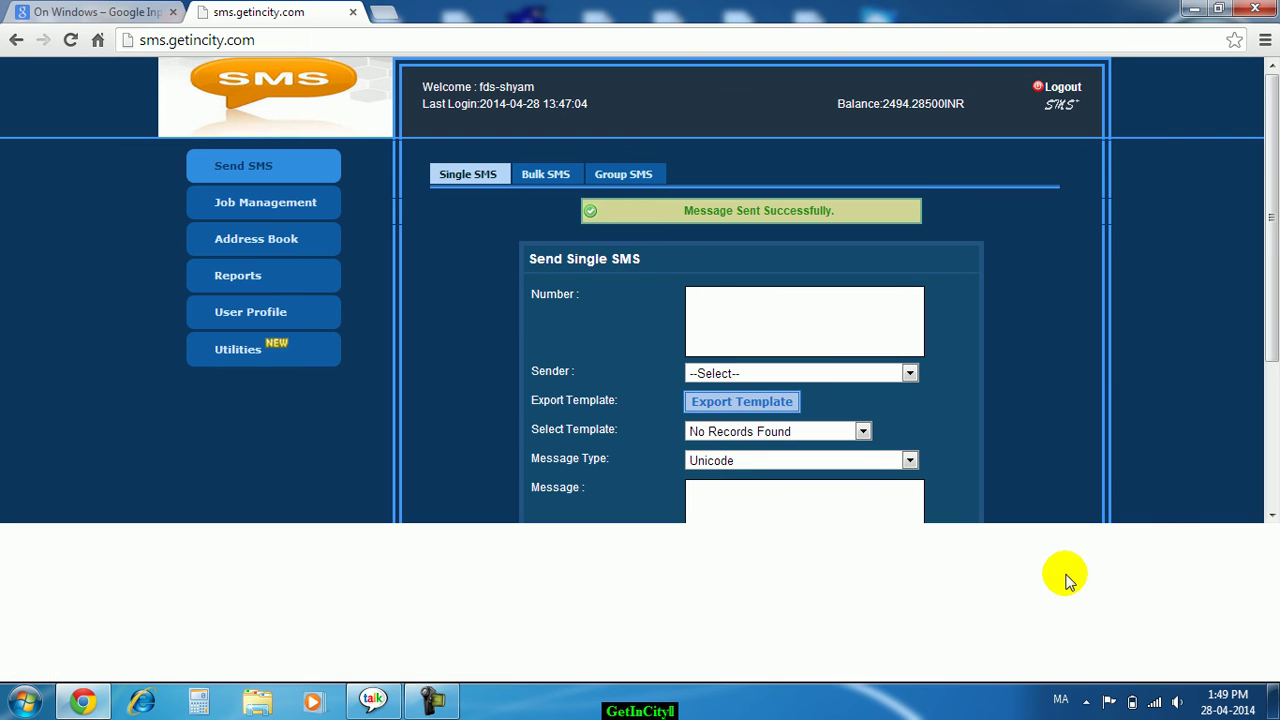
{"action": "left_click", "coordinate": [450, 703]}
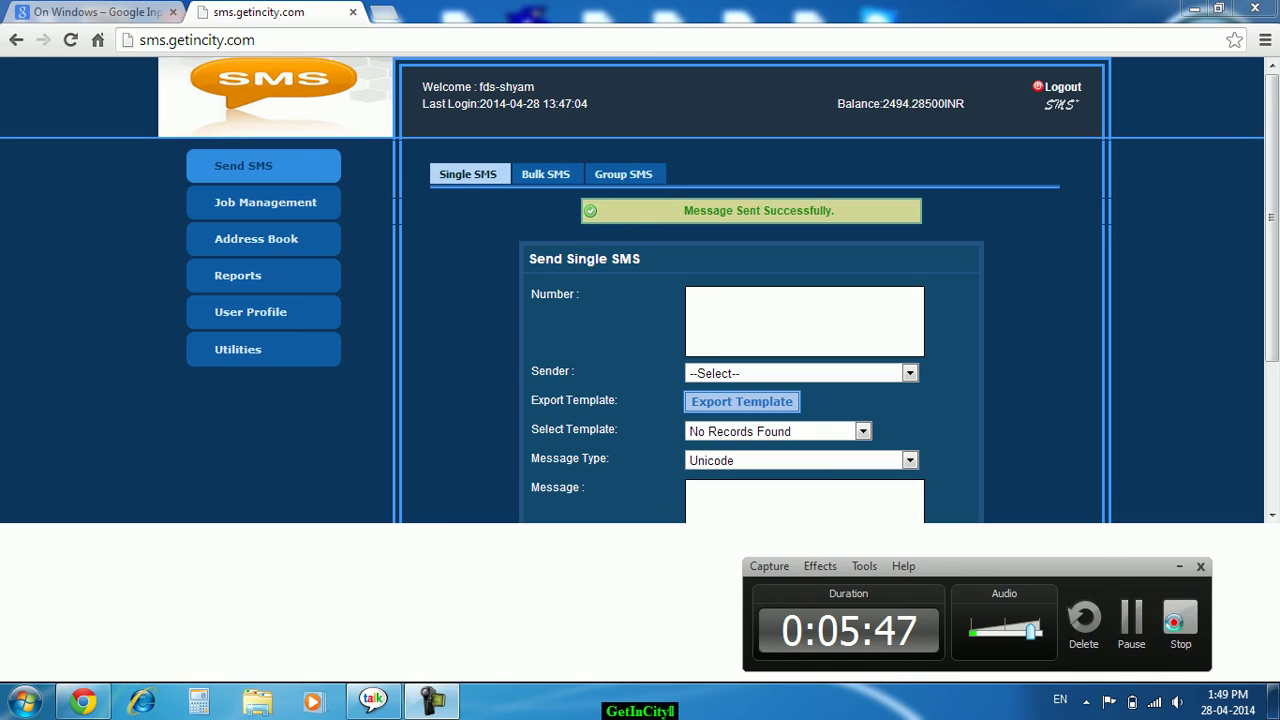